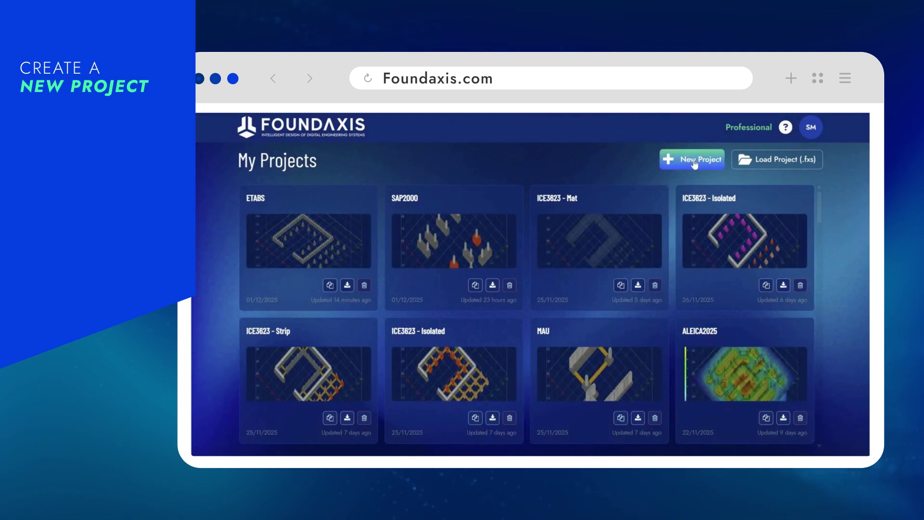
- Create a new project named Excel
{"action": "left_click", "coordinate": [692, 160]}
{"action": "type", "text": "Excel"}
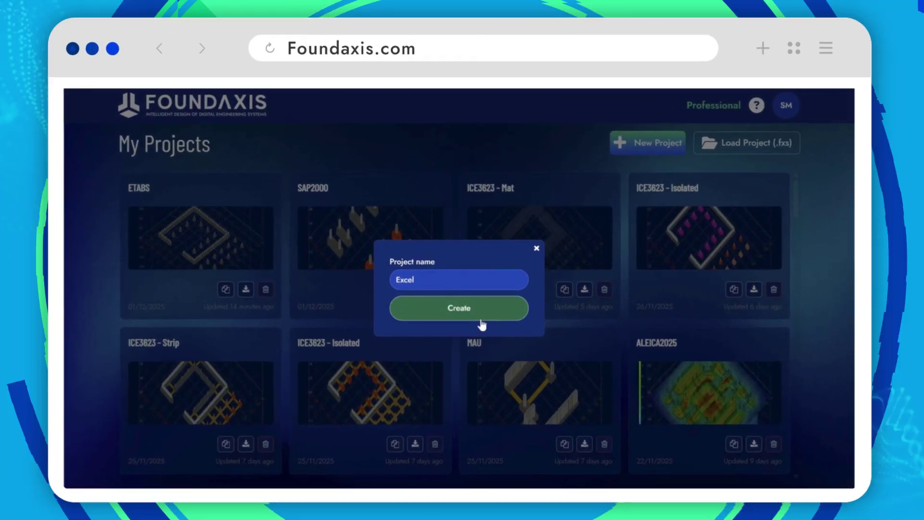
{"action": "left_click", "coordinate": [480, 320]}
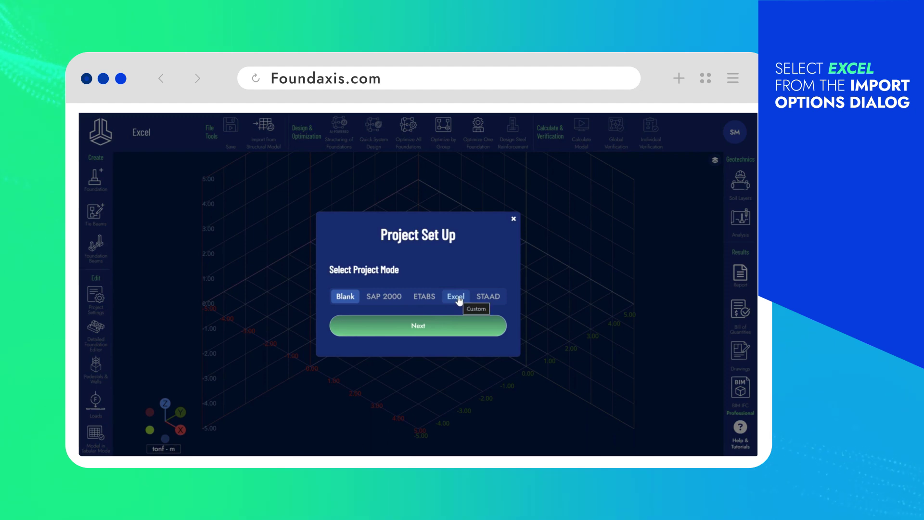
- Set up the project in Excel mode with the SI unit system and continue to the data import
{"action": "left_click", "coordinate": [435, 327]}
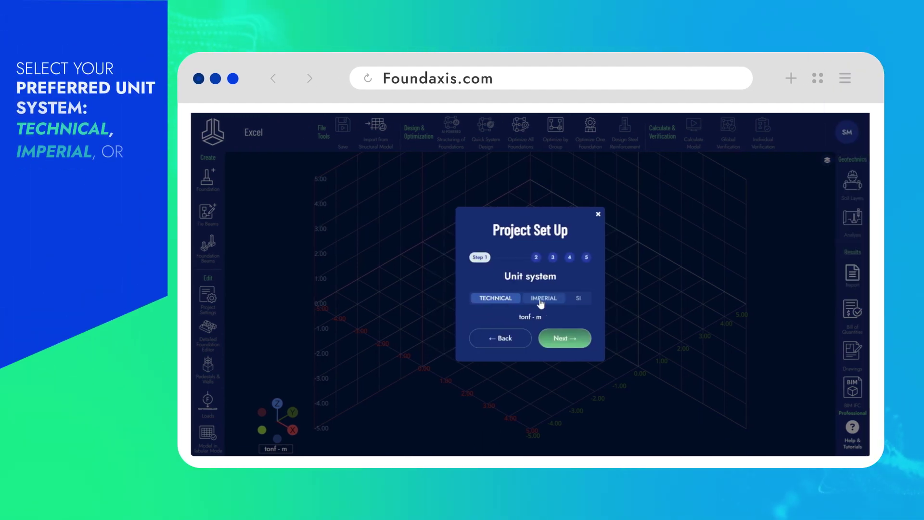
{"action": "left_click", "coordinate": [432, 298]}
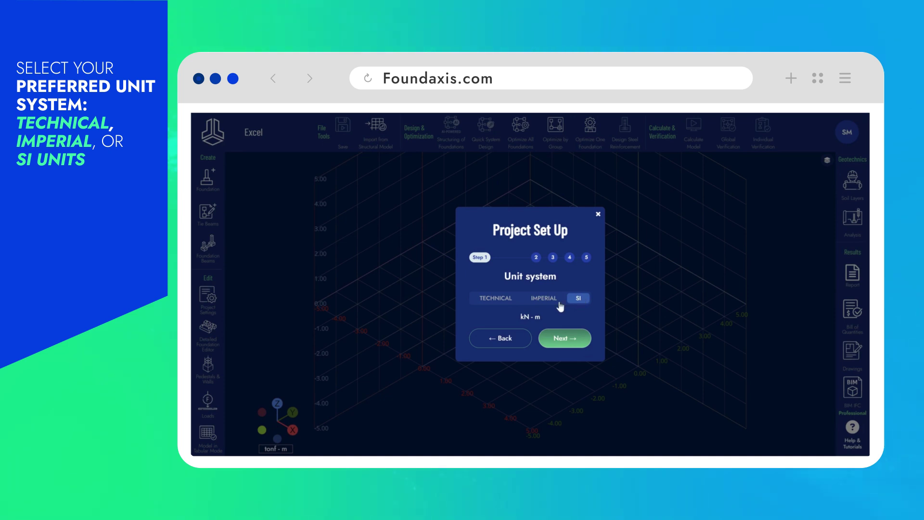
{"action": "left_click", "coordinate": [569, 344]}
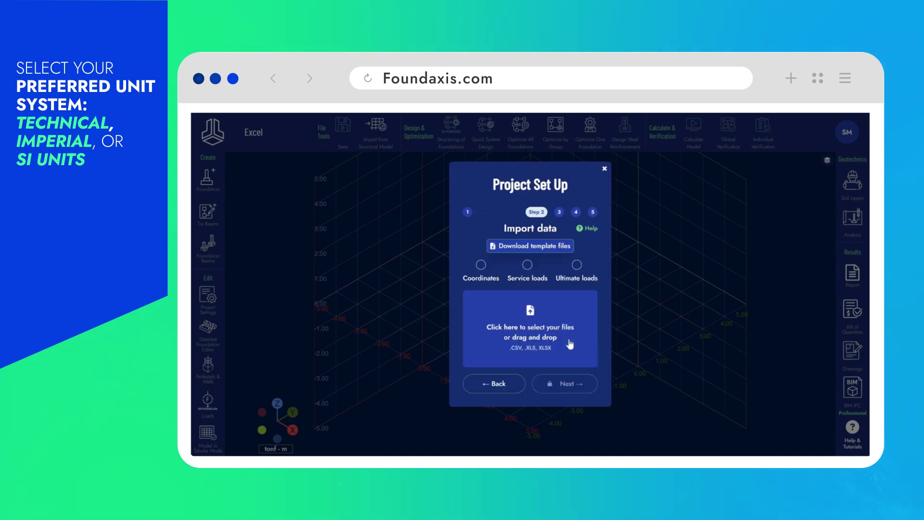
- Download the Excel template files and go to the Downloads folder in the file explorer
{"action": "left_click", "coordinate": [542, 256]}
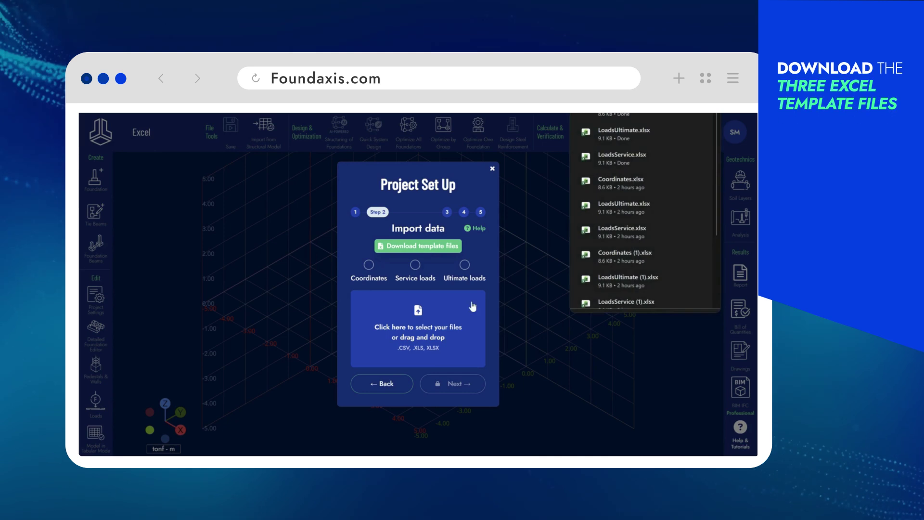
{"action": "left_click", "coordinate": [552, 385]}
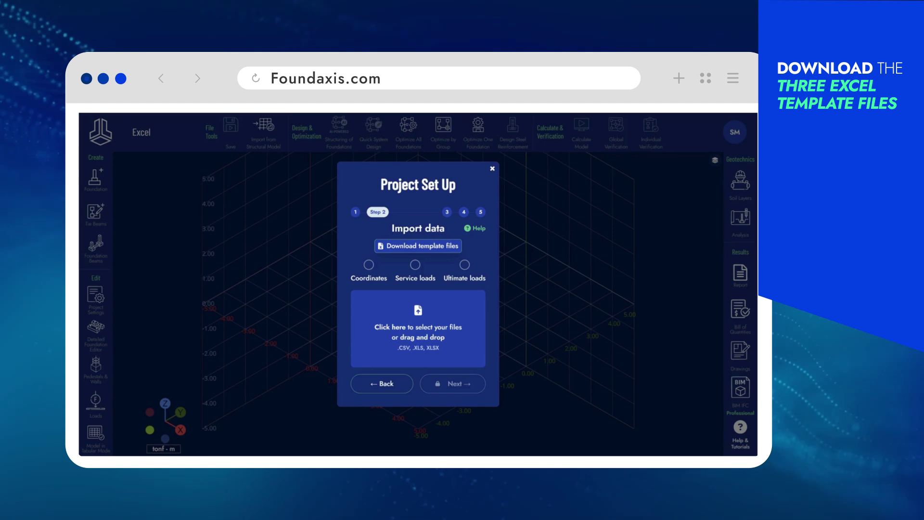
{"action": "key", "text": "super+e"}
{"action": "left_click", "coordinate": [219, 289]}
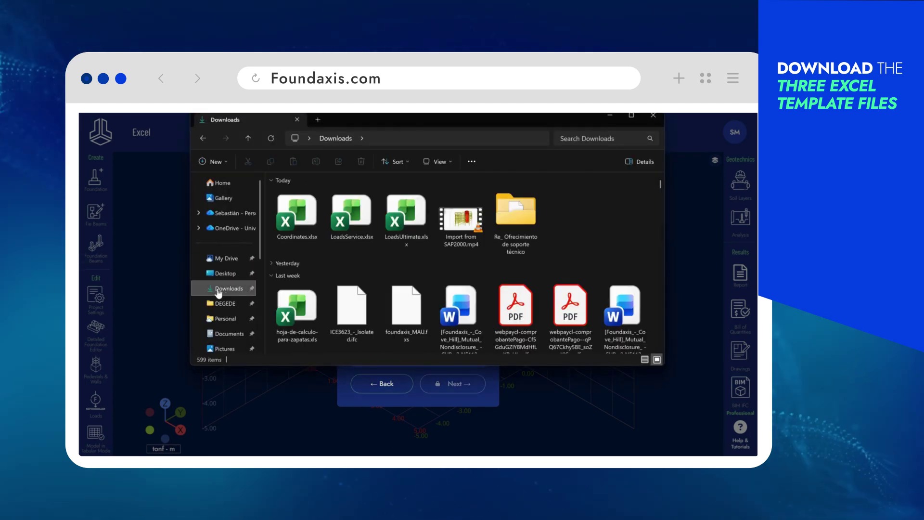
- Open the downloaded templates Coordinates.xlsx, LoadsService.xlsx and LoadsUltimate.xlsx in Excel
{"action": "left_click", "coordinate": [308, 215]}
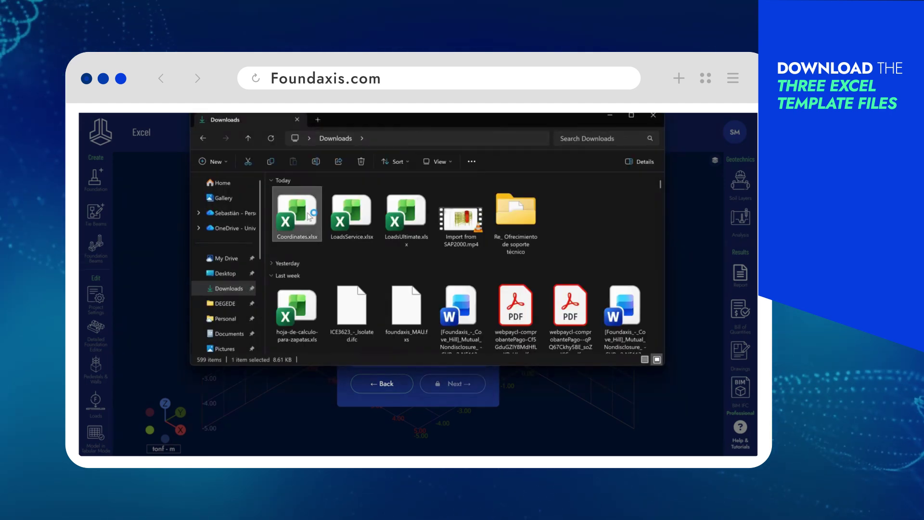
{"action": "double_click", "coordinate": [308, 215]}
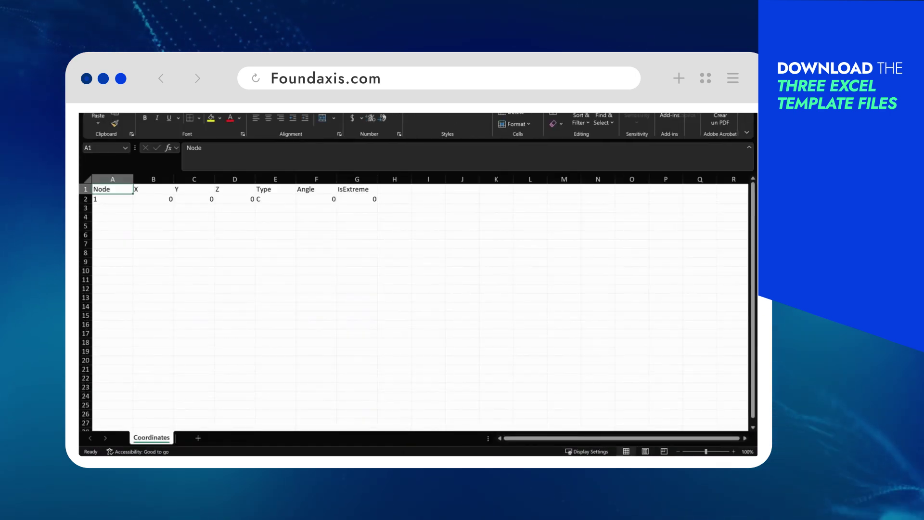
{"action": "key", "text": "alt+Tab"}
{"action": "left_click", "coordinate": [364, 221]}
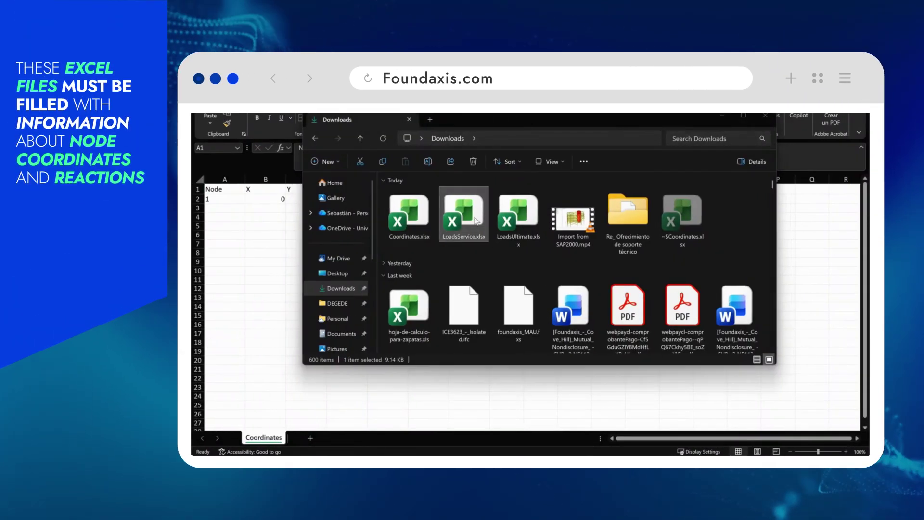
{"action": "double_click", "coordinate": [476, 221]}
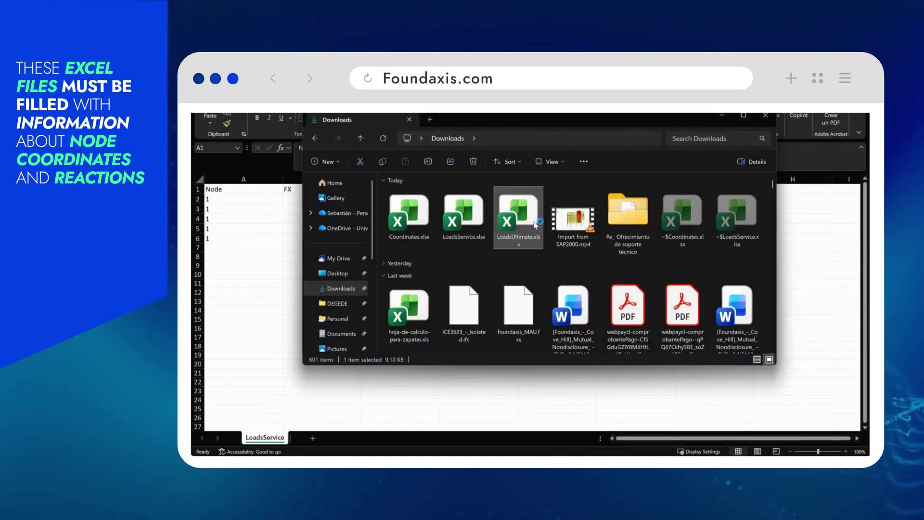
{"action": "double_click", "coordinate": [530, 219]}
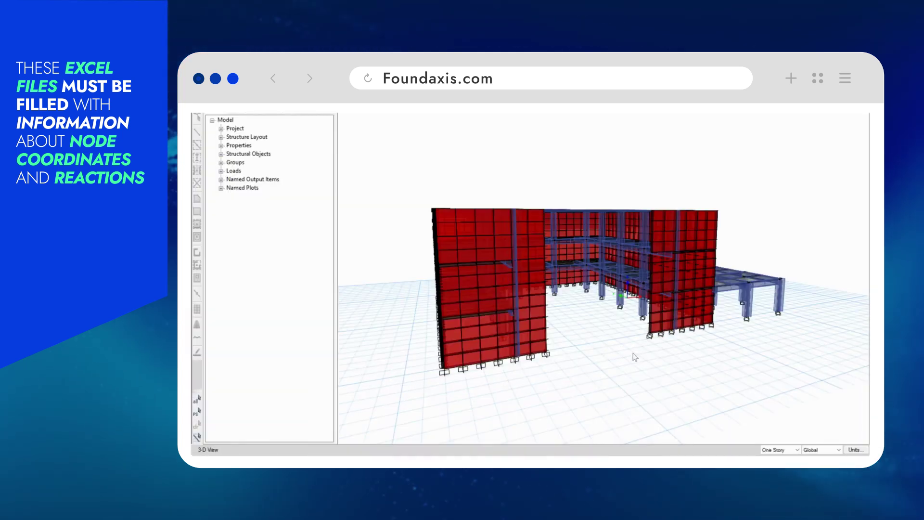
- Switch to the building model in ETABS and display the plan view of the Base level
{"action": "middle_click_drag", "start_coordinate": [636, 359], "coordinate": [582, 361], "text": "shift"}
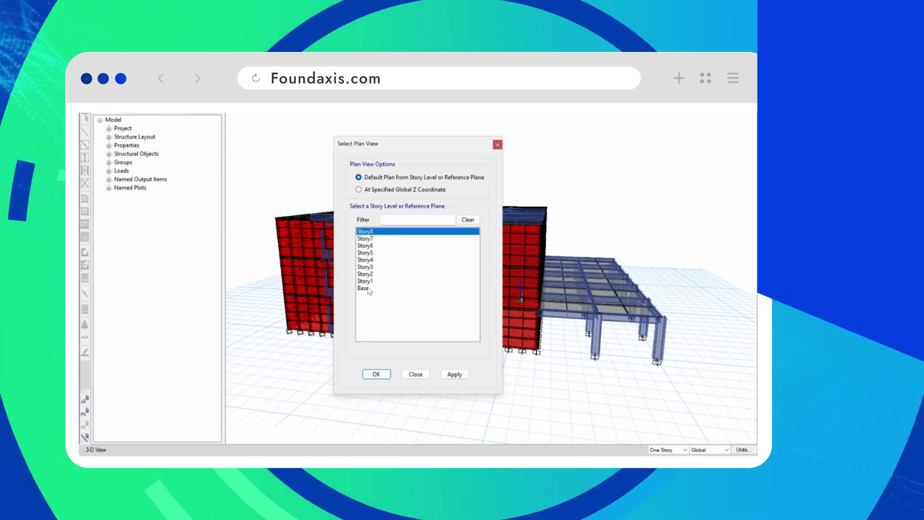
{"action": "left_click", "coordinate": [479, 288]}
{"action": "left_click", "coordinate": [376, 374]}
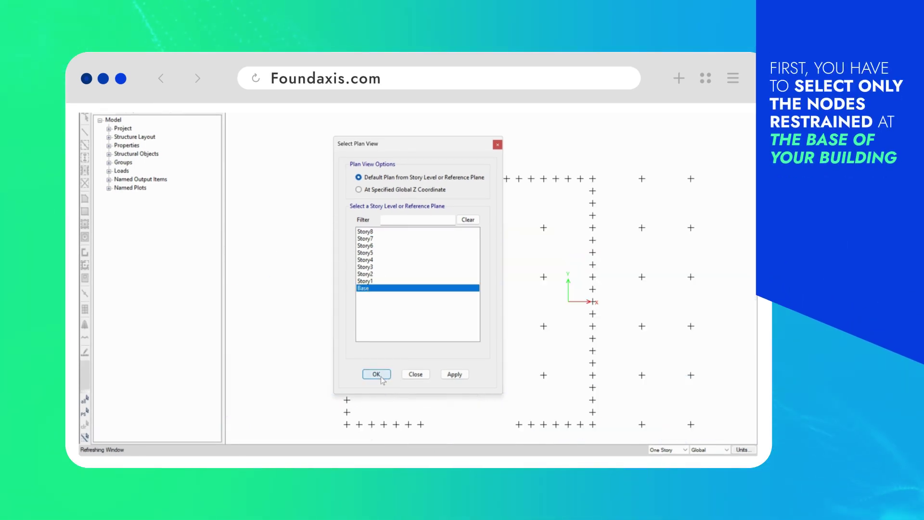
{"action": "middle_click_drag", "start_coordinate": [473, 347], "coordinate": [427, 326]}
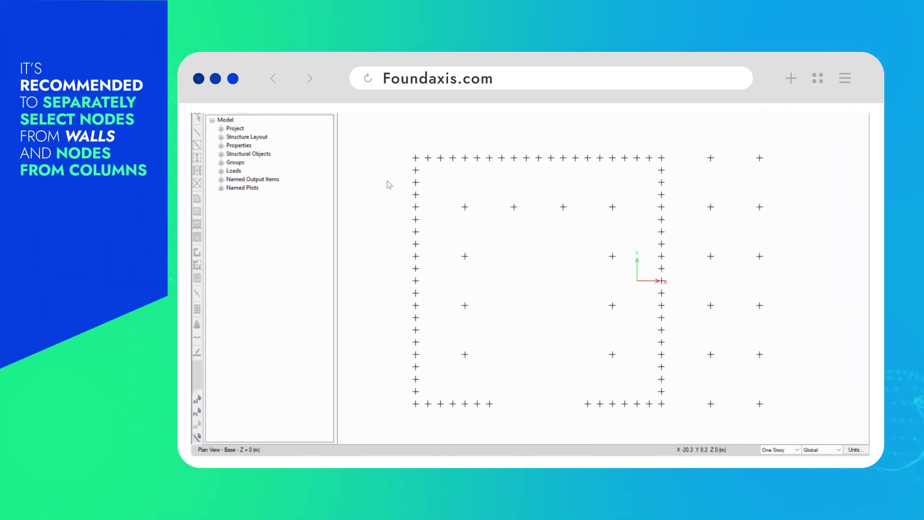
- Select all base nodes along the walls, leaving the column nodes unselected
{"action": "left_click_drag", "start_coordinate": [442, 426], "coordinate": [441, 427]}
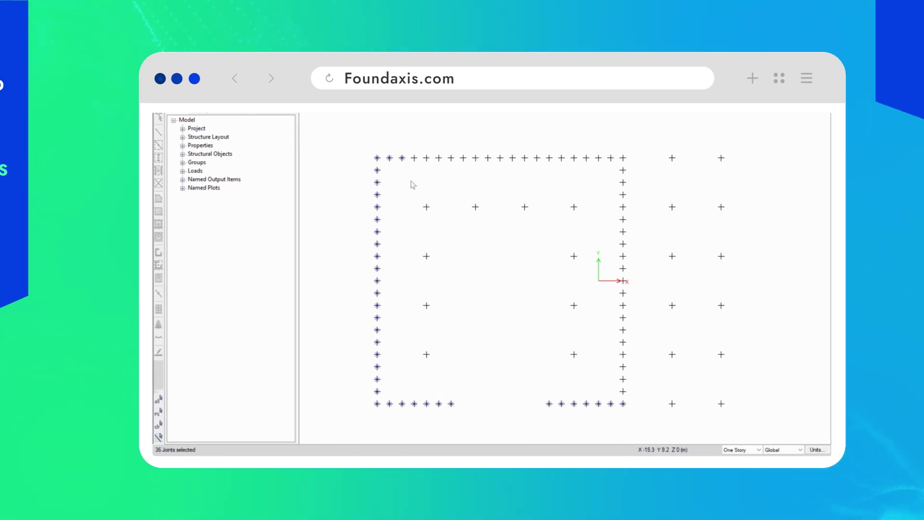
{"action": "left_click_drag", "start_coordinate": [382, 137], "coordinate": [677, 178]}
{"action": "left_click_drag", "start_coordinate": [525, 114], "coordinate": [570, 420]}
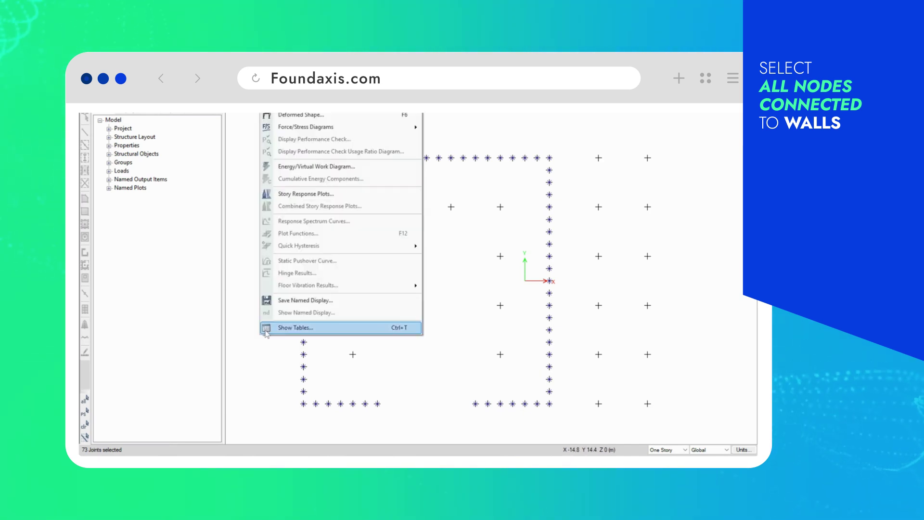
- Display the Point Object Connectivity table for the selected nodes, with the analysis results tables excluded
{"action": "left_click", "coordinate": [286, 328]}
{"action": "left_click", "coordinate": [237, 226]}
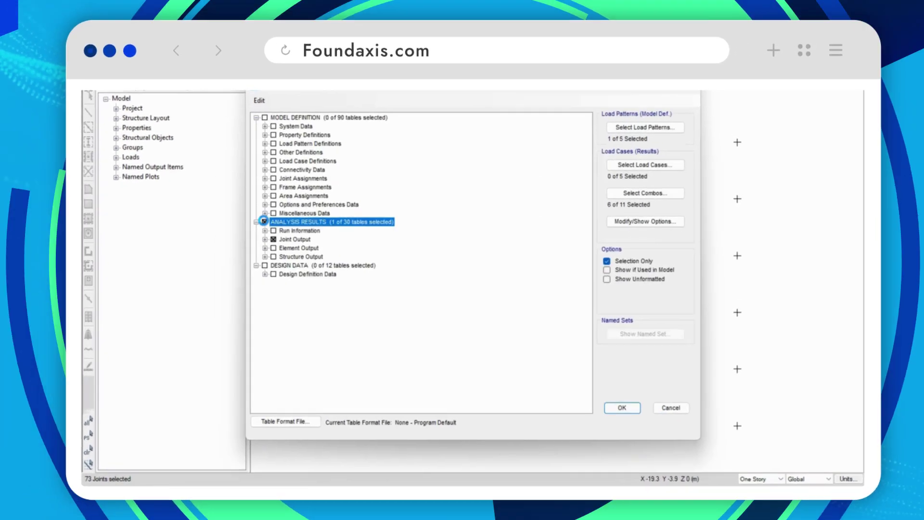
{"action": "left_click", "coordinate": [349, 227]}
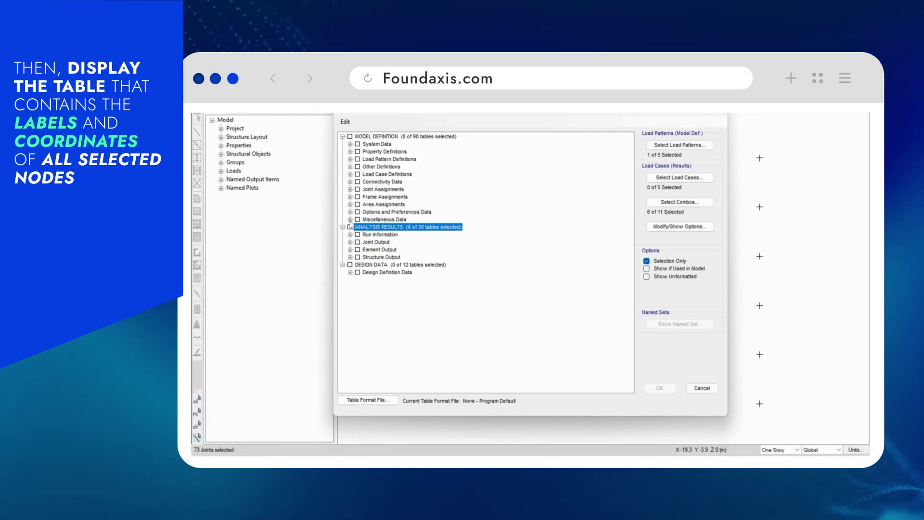
{"action": "left_click", "coordinate": [350, 182]}
{"action": "left_click", "coordinate": [358, 196]}
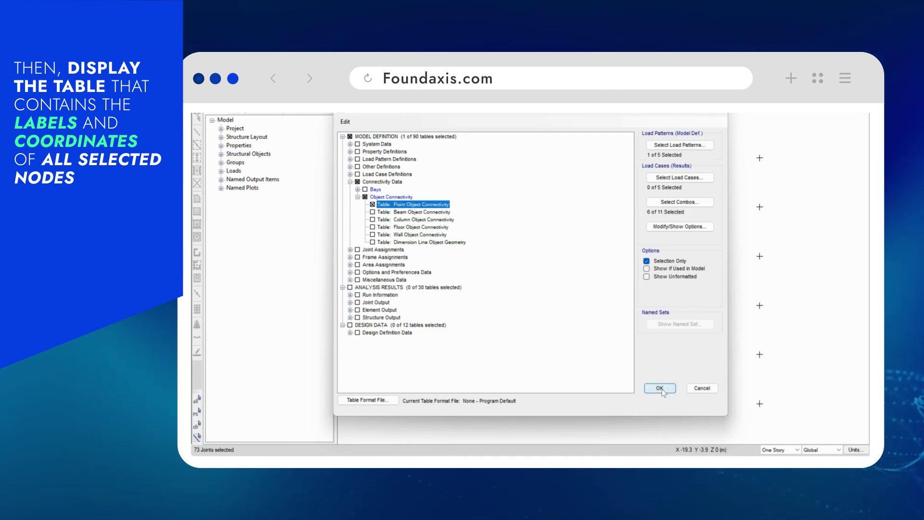
{"action": "left_click", "coordinate": [660, 387]}
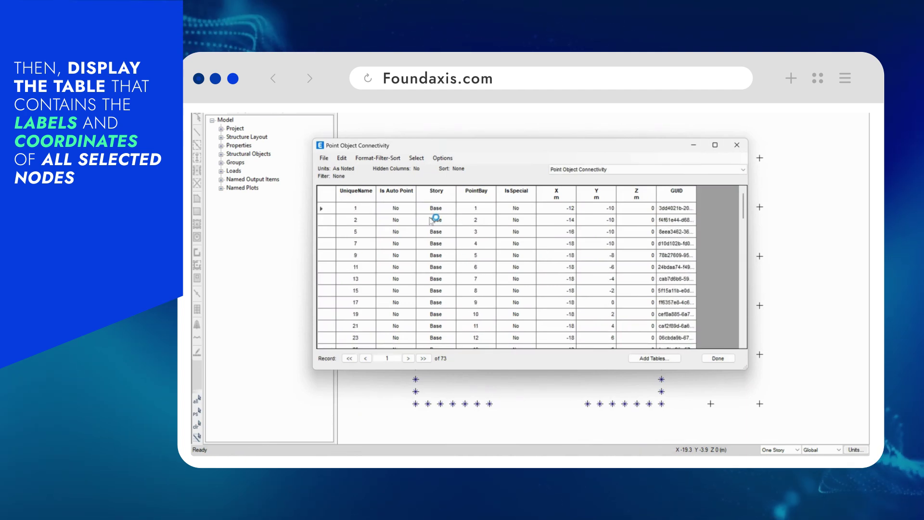
- Copy the entire UniqueName column into the Node column of Coordinates.xlsx, starting at cell A2
{"action": "left_click", "coordinate": [355, 208]}
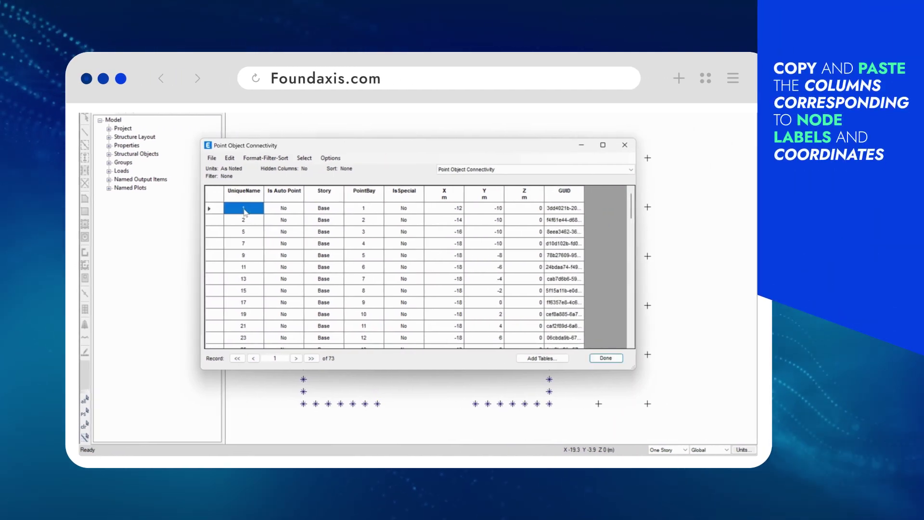
{"action": "key", "text": "ctrl+shift+Down"}
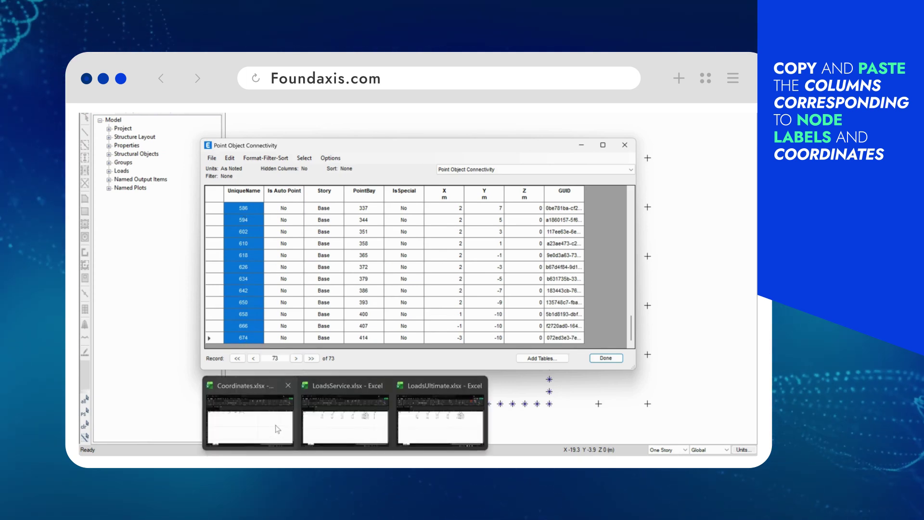
{"action": "left_click", "coordinate": [274, 421]}
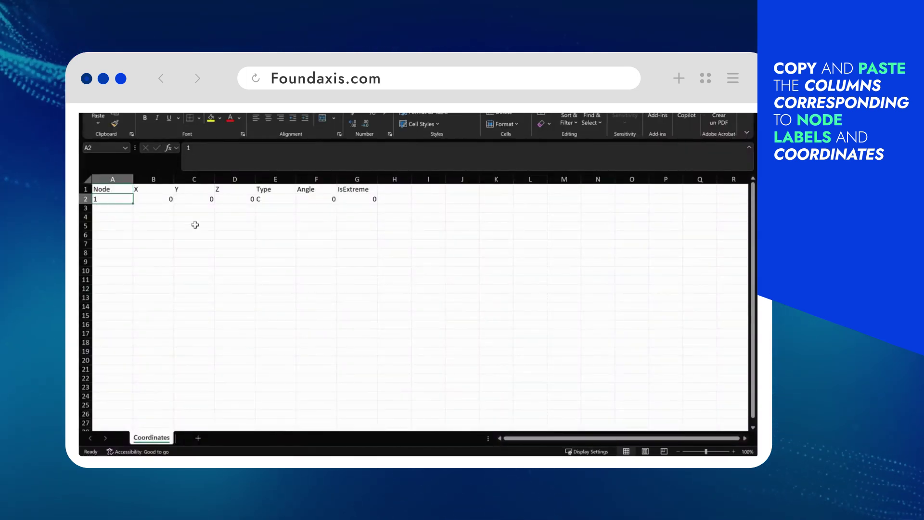
{"action": "key", "text": "ctrl+v"}
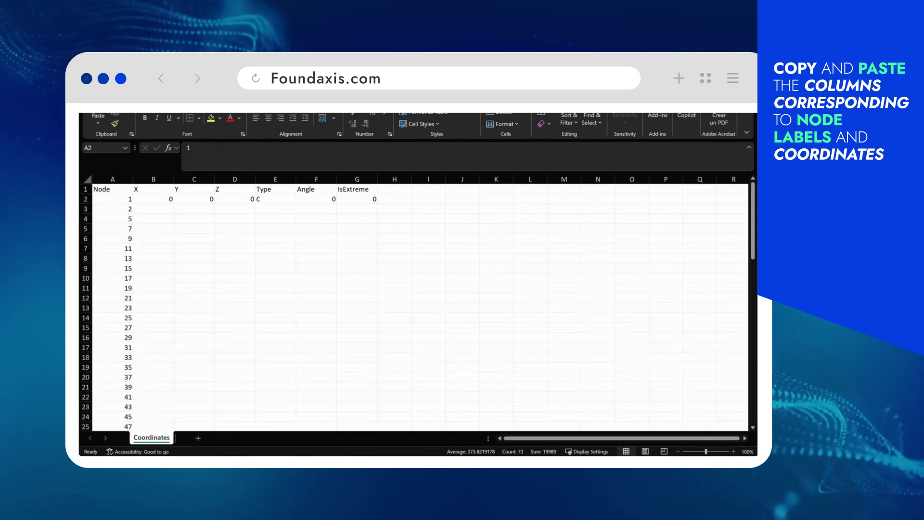
- Copy all X, Y and Z values from the connectivity table into Coordinates.xlsx, starting at cell B2
{"action": "key", "text": "alt+Tab"}
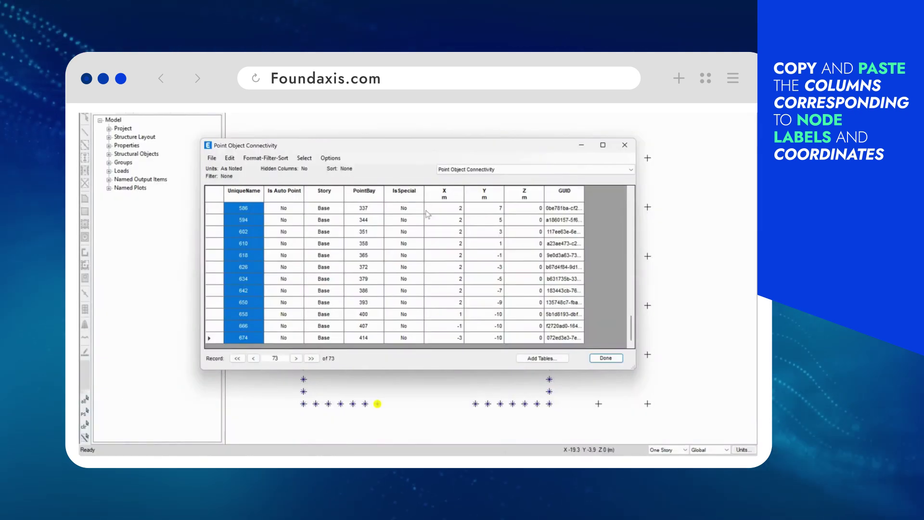
{"action": "left_click", "coordinate": [442, 213]}
{"action": "key", "text": "ctrl+Up"}
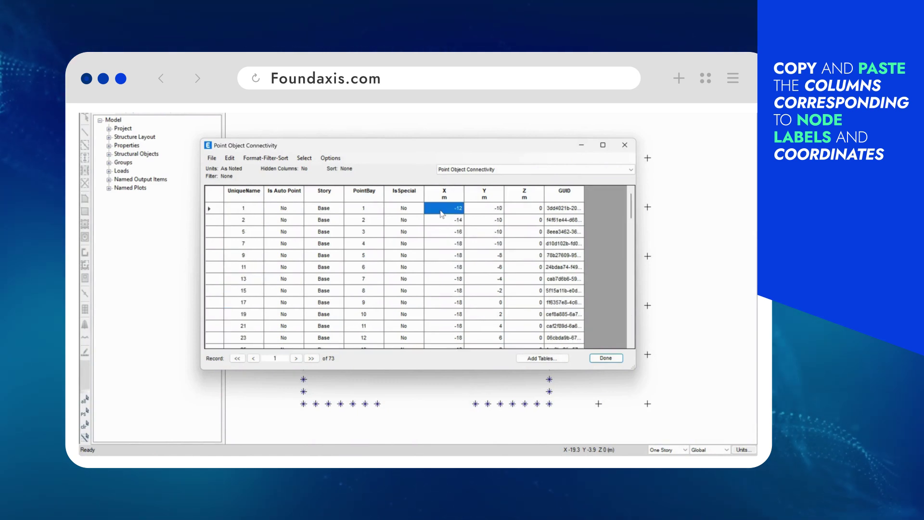
{"action": "key", "text": "ctrl+shift+Down"}
{"action": "key", "text": "shift+Right"}
{"action": "key", "text": "shift+Right"}
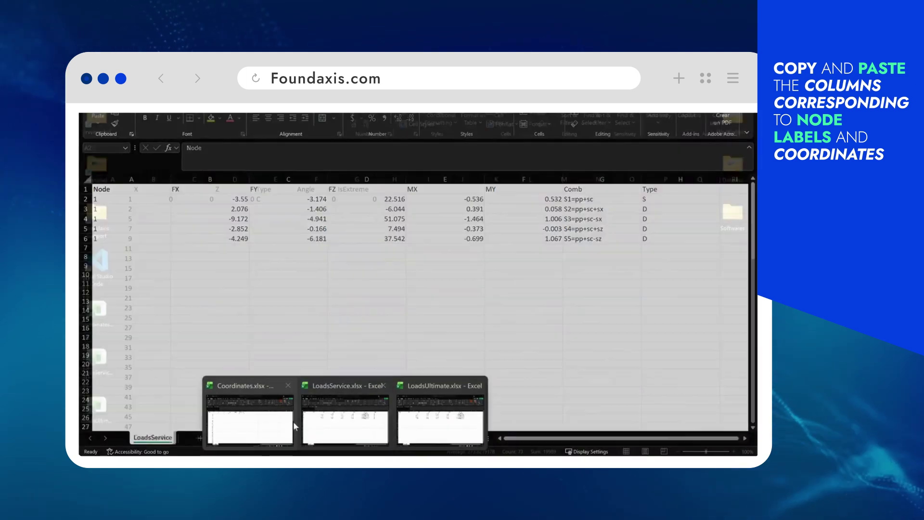
{"action": "left_click", "coordinate": [293, 421]}
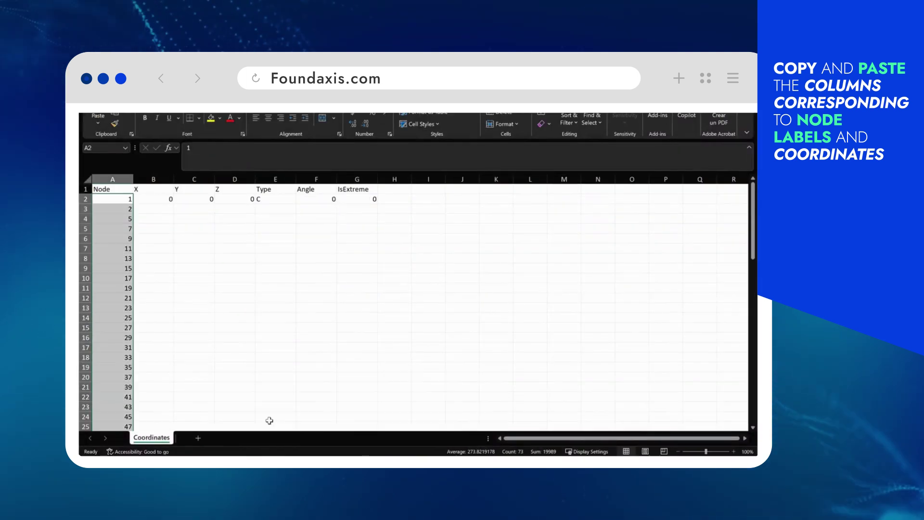
{"action": "left_click", "coordinate": [153, 200]}
{"action": "key", "text": "ctrl+v"}
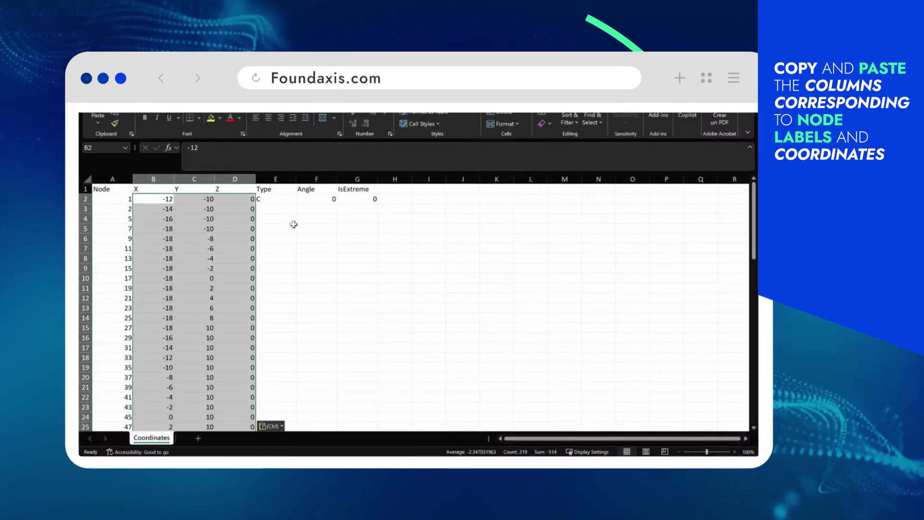
- Set the first node's Type to W, fill Type, Angle and IsExtreme down for all nodes, and close the ETABS connectivity table
{"action": "left_click", "coordinate": [294, 190]}
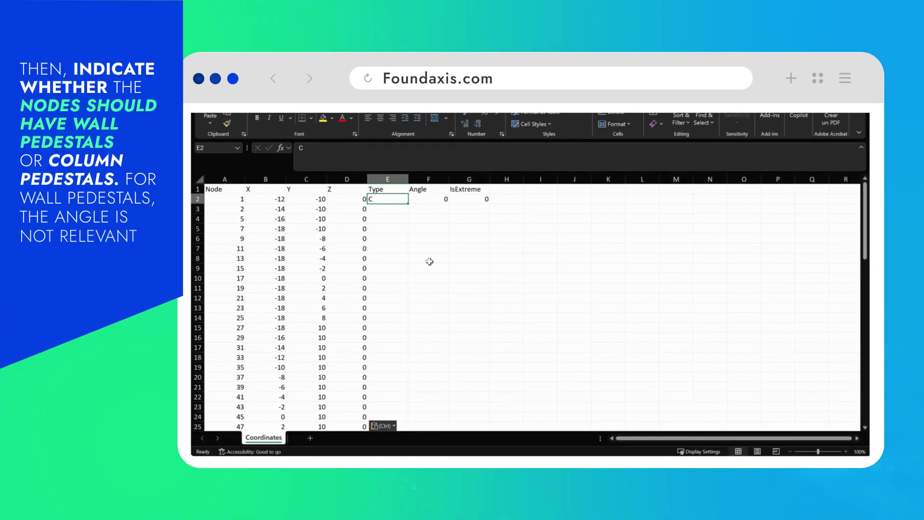
{"action": "key", "text": "Tab"}
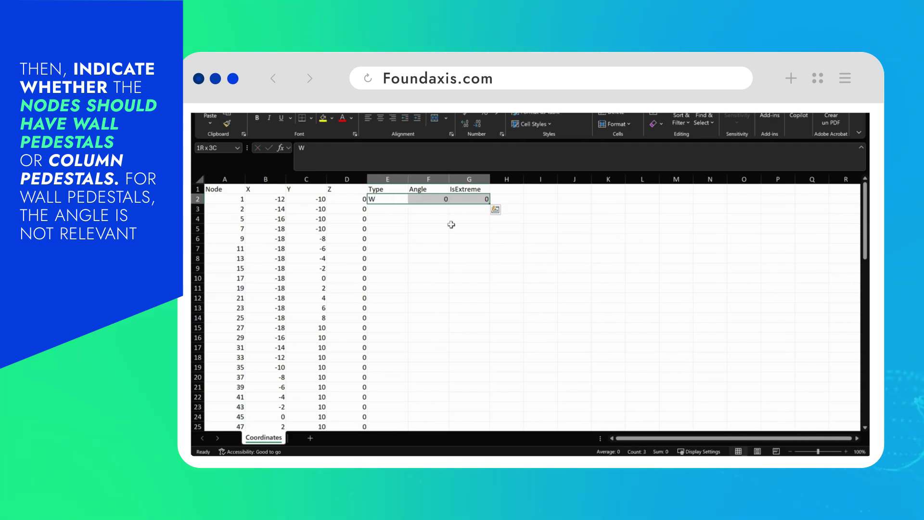
{"action": "double_click", "coordinate": [489, 203]}
{"action": "left_click", "coordinate": [531, 289]}
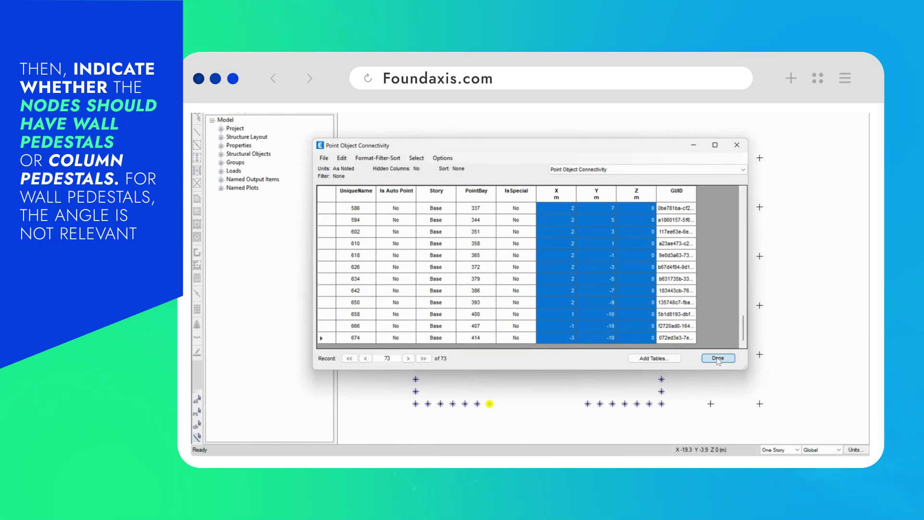
{"action": "left_click", "coordinate": [718, 358]}
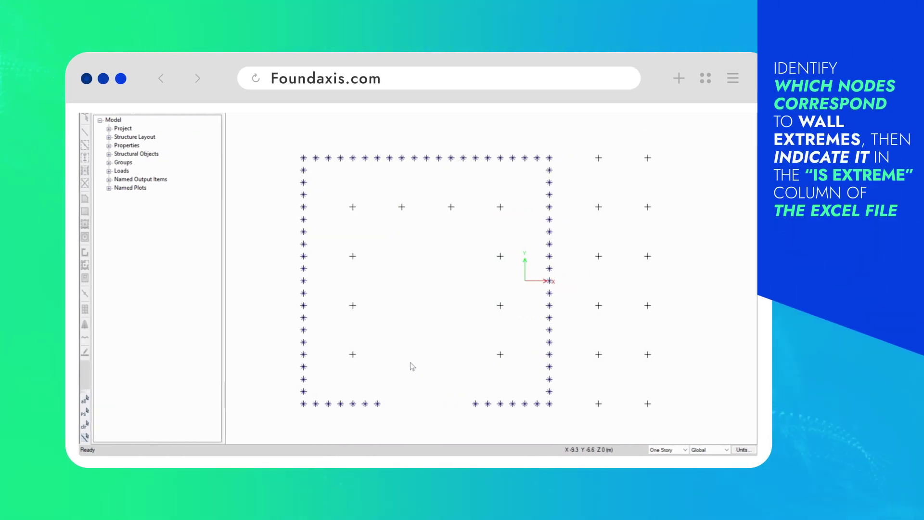
- Inspect the joints at both ends of the wall opening on the plan's lower edge to identify their unique names
{"action": "right_click", "coordinate": [378, 404]}
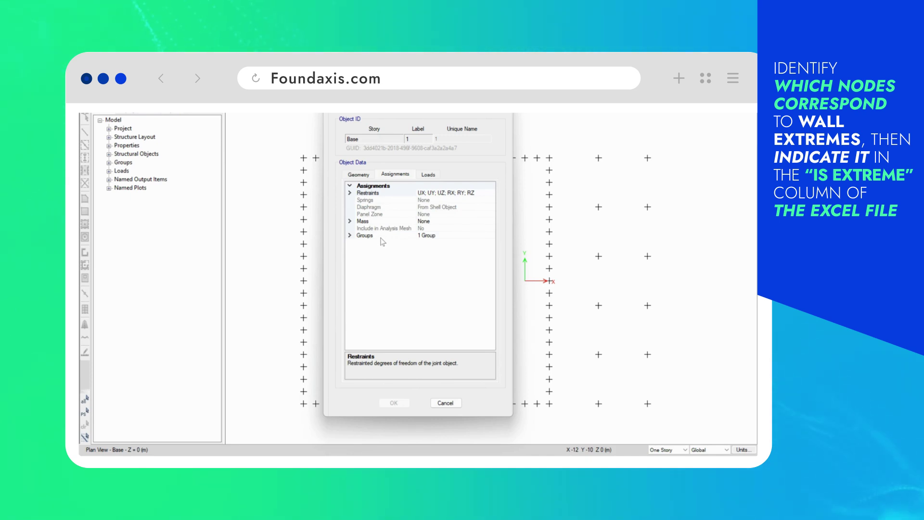
{"action": "key", "text": "Escape"}
{"action": "right_click", "coordinate": [476, 405]}
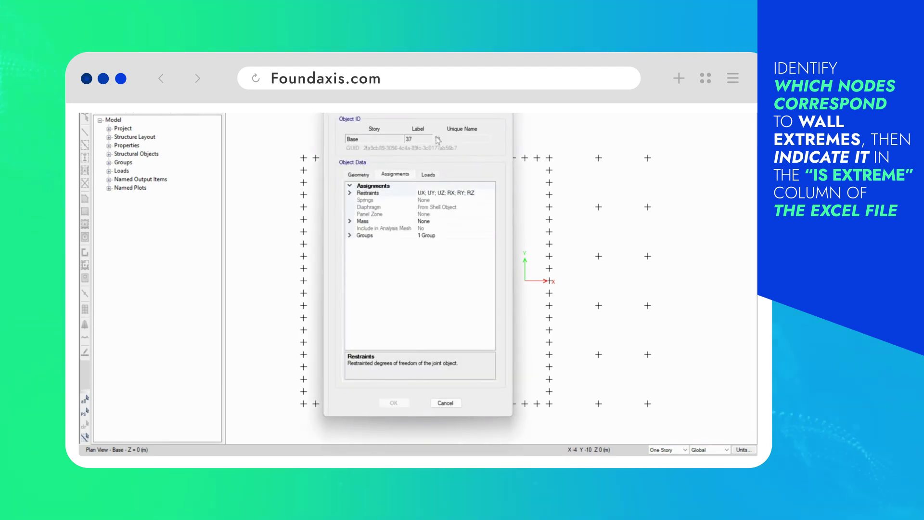
{"action": "key", "text": "Escape"}
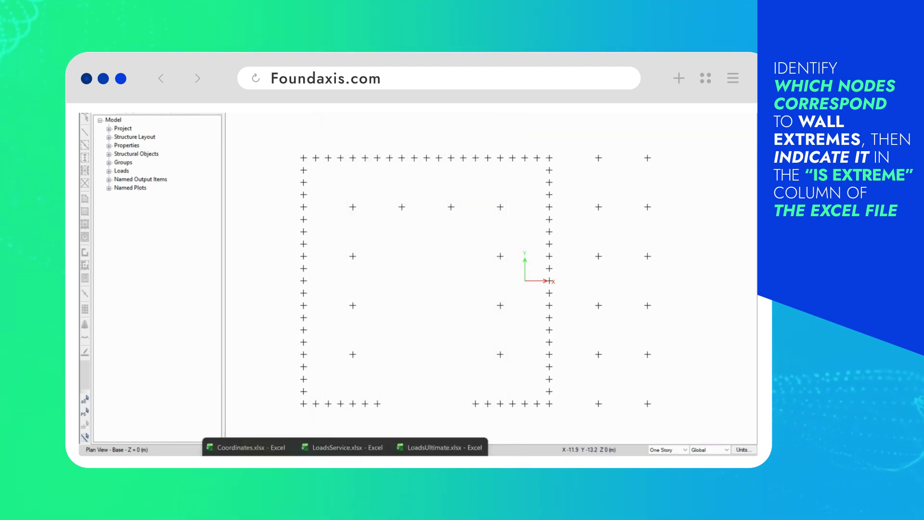
- In Coordinates.xlsx, set IsExtreme to 1 for the wall-end nodes 1 and 73
{"action": "left_click", "coordinate": [252, 423]}
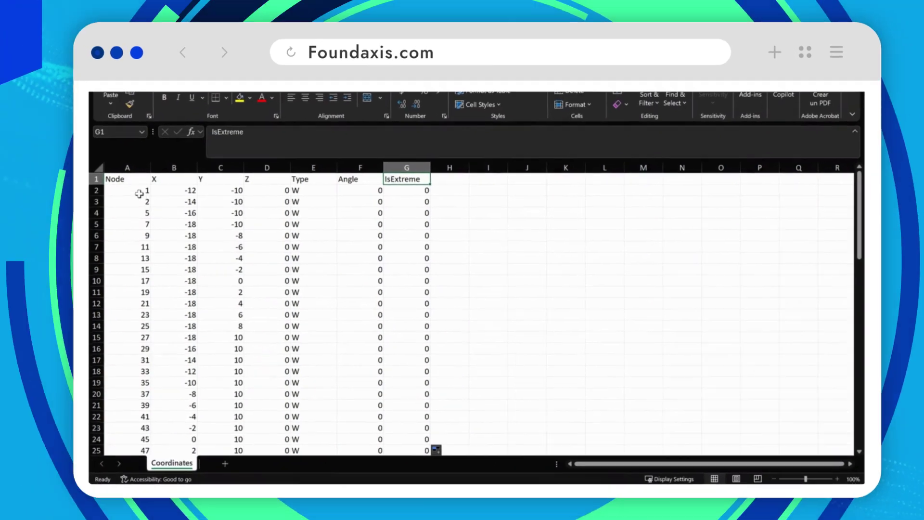
{"action": "left_click_drag", "start_coordinate": [109, 199], "coordinate": [335, 189]}
{"action": "left_click", "coordinate": [472, 198]}
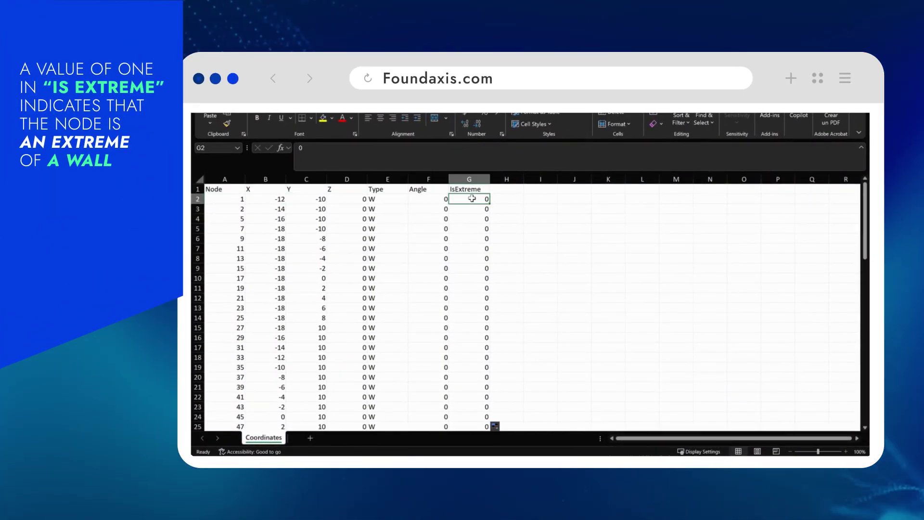
{"action": "type", "text": "1"}
{"action": "scroll", "coordinate": [241, 328], "scroll_direction": "down", "scroll_amount": 4}
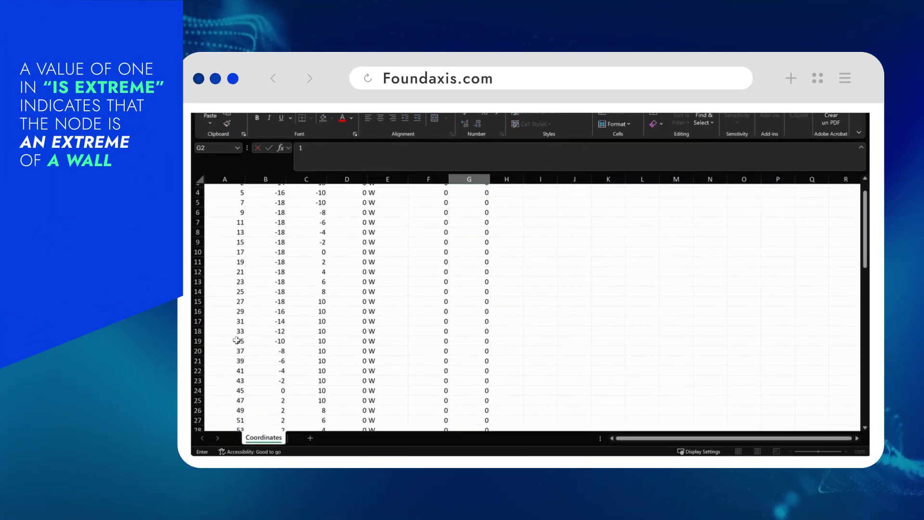
{"action": "scroll", "coordinate": [238, 346], "scroll_direction": "down", "scroll_amount": 3}
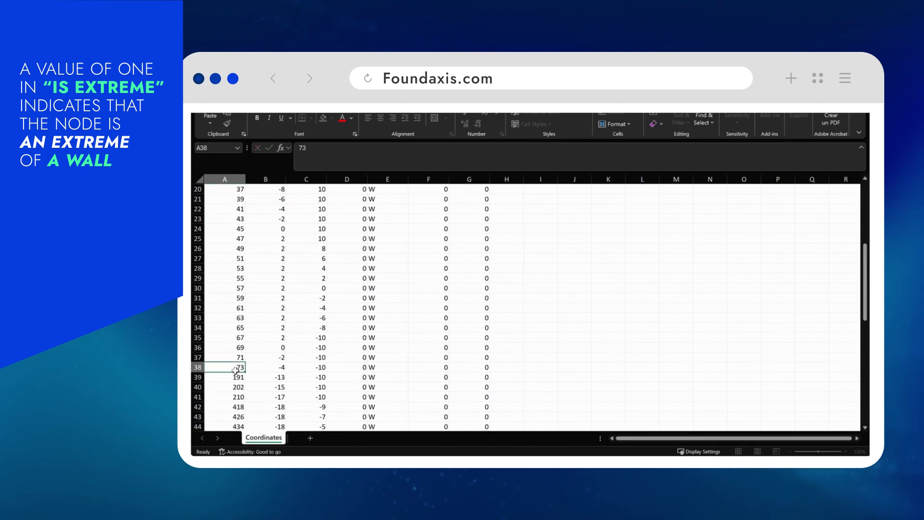
{"action": "left_click", "coordinate": [483, 369]}
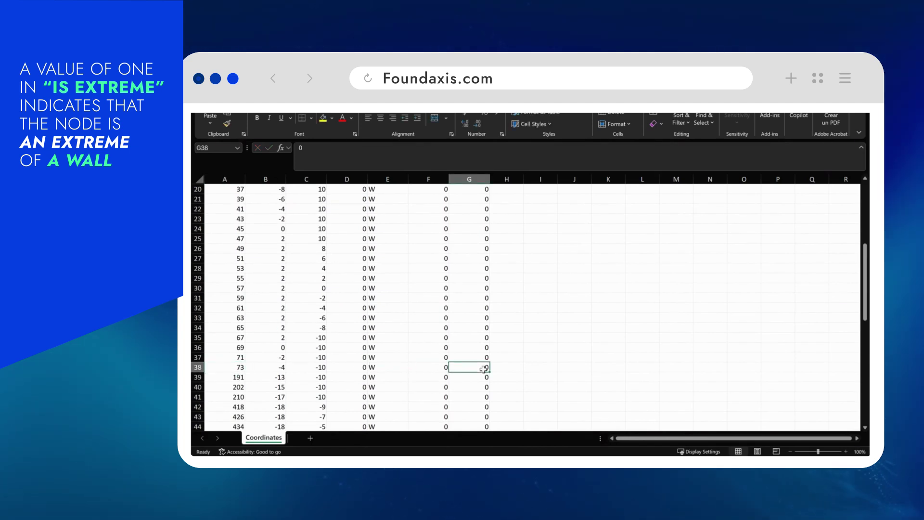
{"action": "key", "text": "Tab"}
{"action": "scroll", "coordinate": [509, 369], "scroll_direction": "up", "scroll_amount": 6}
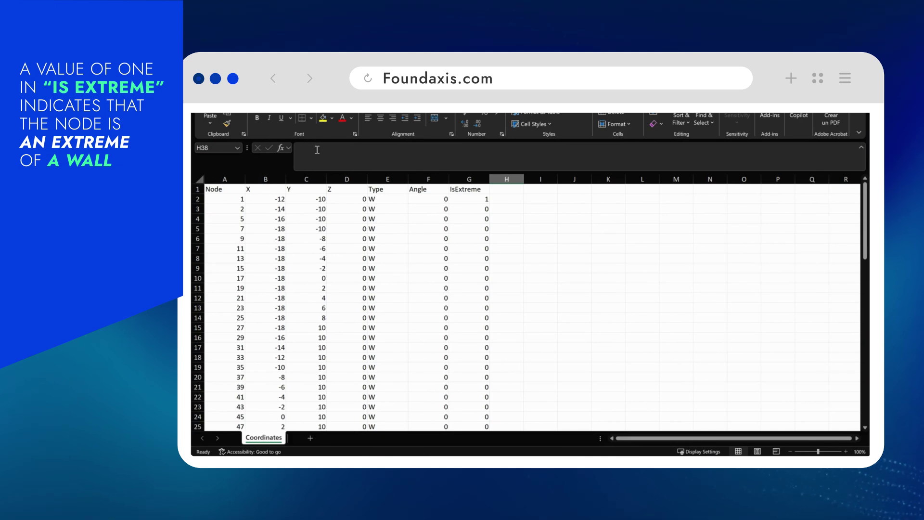
{"action": "scroll", "coordinate": [322, 298], "scroll_direction": "down", "scroll_amount": 20}
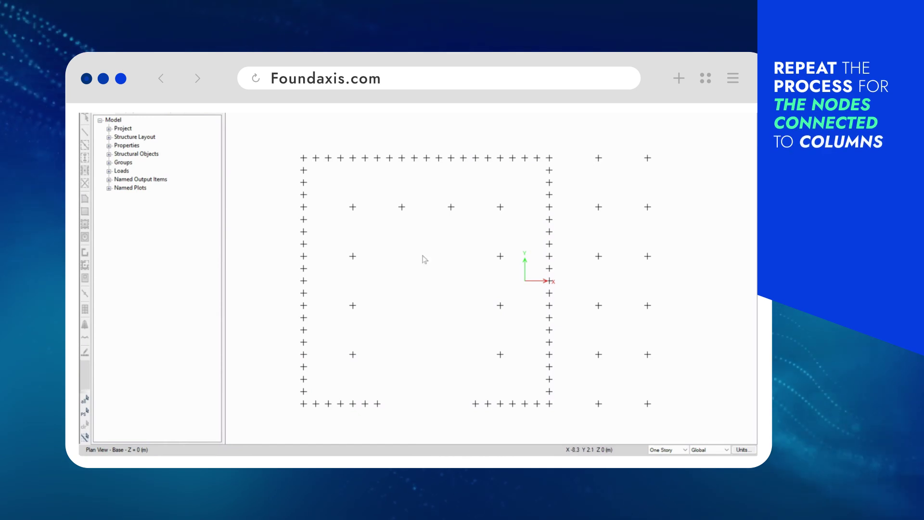
- In ETABS, select all column joints inside and beside the wall outline and display their Point Object Connectivity table
{"action": "left_click_drag", "start_coordinate": [327, 191], "coordinate": [520, 373]}
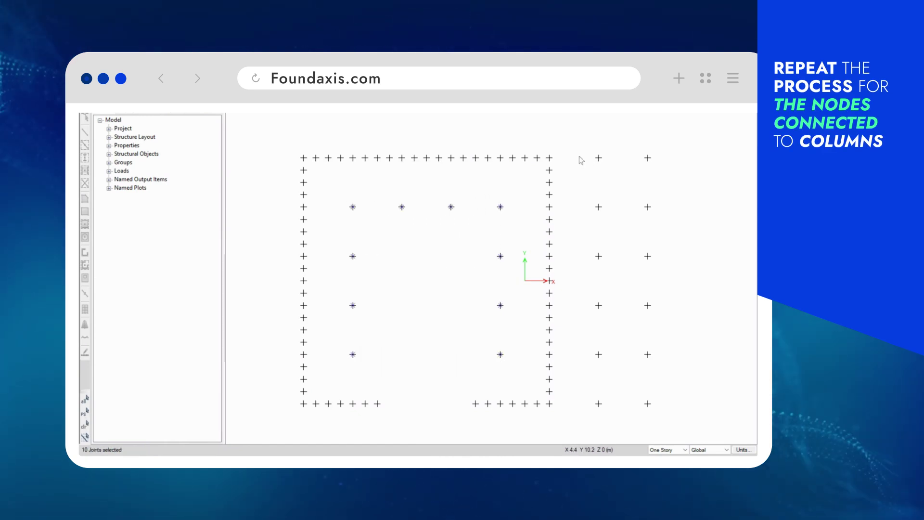
{"action": "left_click_drag", "start_coordinate": [602, 194], "coordinate": [663, 422]}
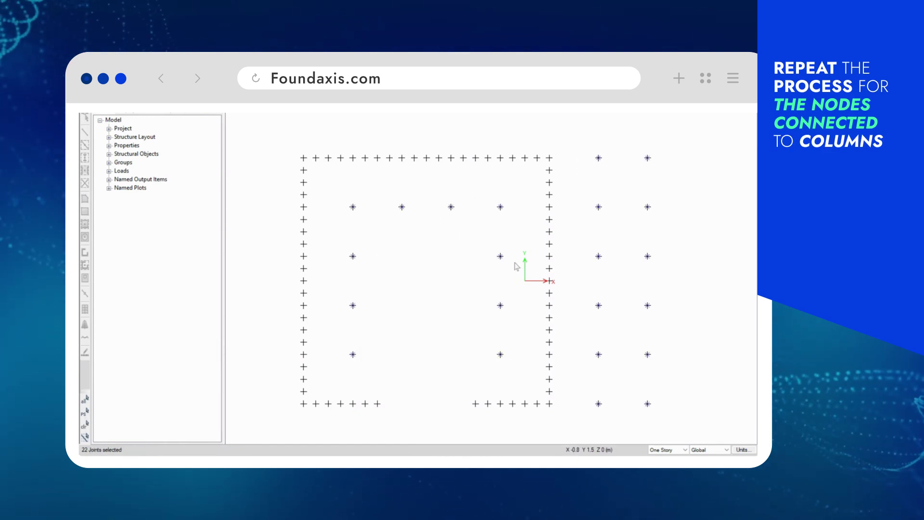
{"action": "left_click", "coordinate": [270, 107]}
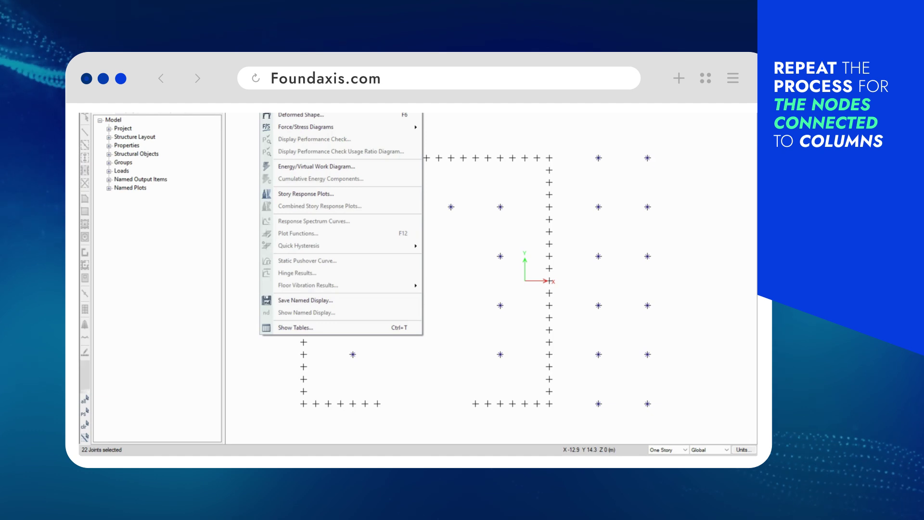
{"action": "left_click", "coordinate": [290, 330]}
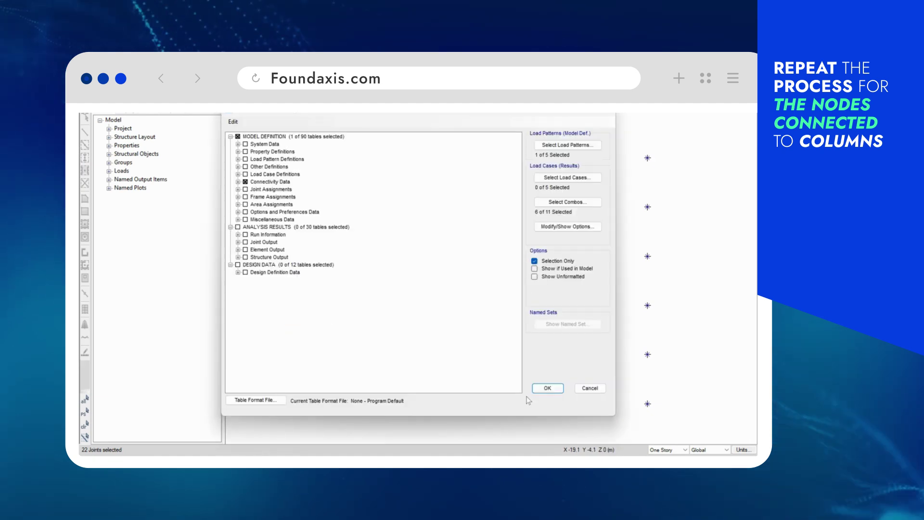
{"action": "left_click", "coordinate": [547, 387]}
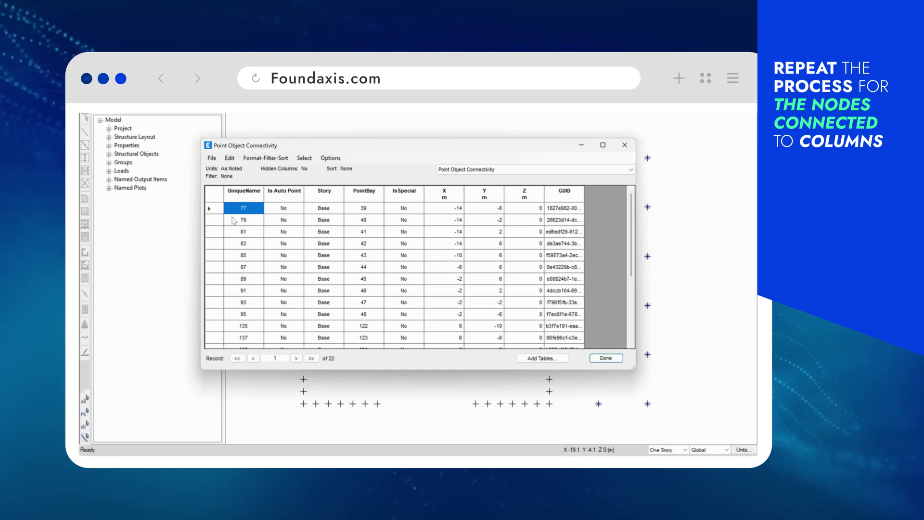
- Copy all UniqueName values of the column joints into the Node column of Coordinates.xlsx, starting at cell A75
{"action": "key", "text": "shift+Down"}
{"action": "key", "text": "shift+Down"}
{"action": "key", "text": "shift+Down"}
{"action": "key", "text": "shift+Down"}
{"action": "key", "text": "shift+Down"}
{"action": "key", "text": "shift+Down"}
{"action": "key", "text": "shift+Down"}
{"action": "key", "text": "shift+Down"}
{"action": "key", "text": "shift+Down"}
{"action": "key", "text": "shift+Down"}
{"action": "key", "text": "shift+Down"}
{"action": "key", "text": "shift+Down"}
{"action": "key", "text": "shift+Down"}
{"action": "key", "text": "shift+Down"}
{"action": "key", "text": "shift+Down"}
{"action": "key", "text": "shift+Down"}
{"action": "key", "text": "shift+Down"}
{"action": "key", "text": "shift+Down"}
{"action": "key", "text": "shift+Down"}
{"action": "key", "text": "shift+Down"}
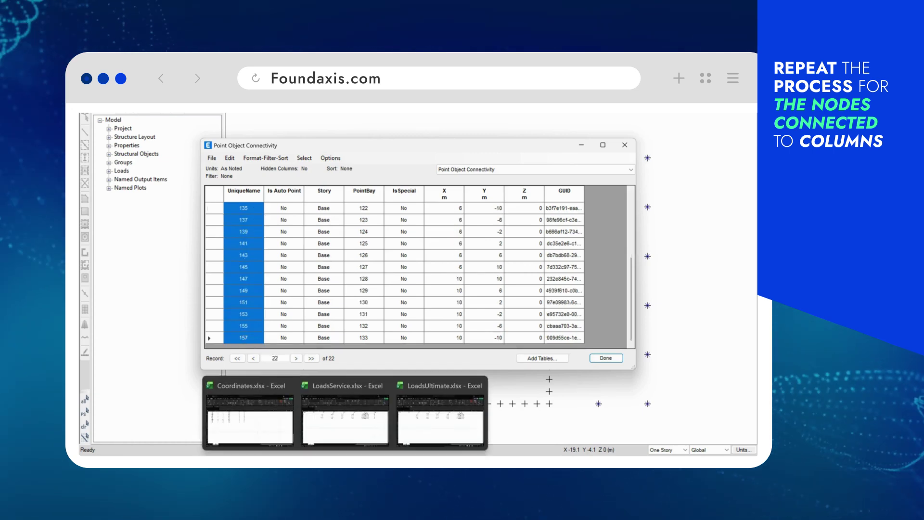
{"action": "left_click", "coordinate": [264, 432]}
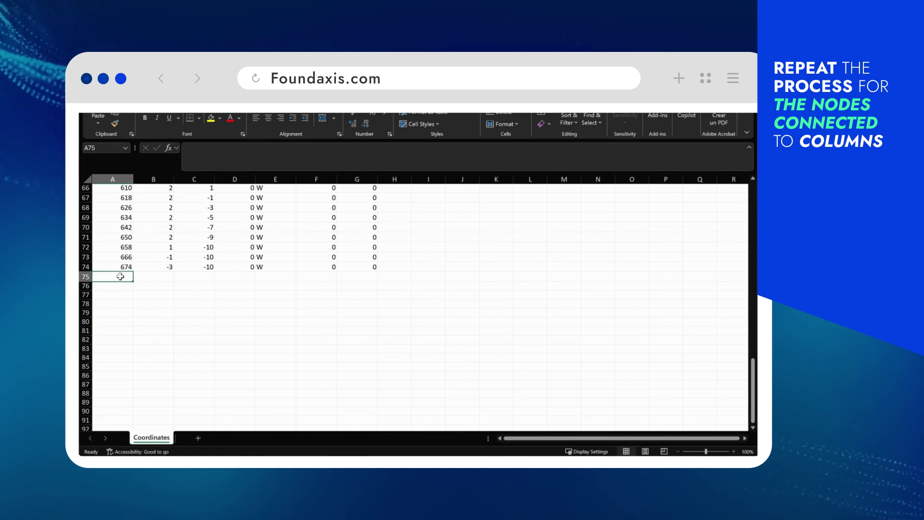
{"action": "key", "text": "ctrl+v"}
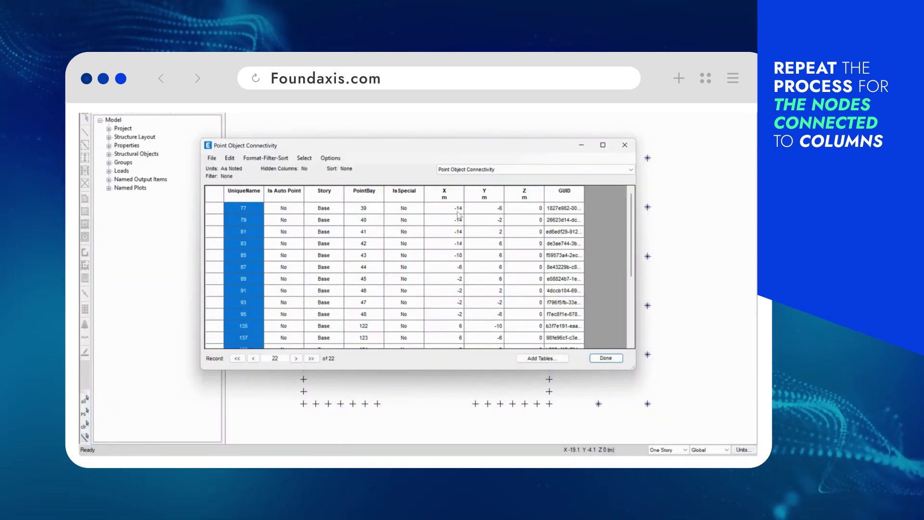
- Copy the column joints' X, Y and Z values from the connectivity table into Coordinates.xlsx, starting at cell B75
{"action": "left_click", "coordinate": [457, 212]}
{"action": "key", "text": "ctrl+shift+Down"}
{"action": "key", "text": "shift+Right"}
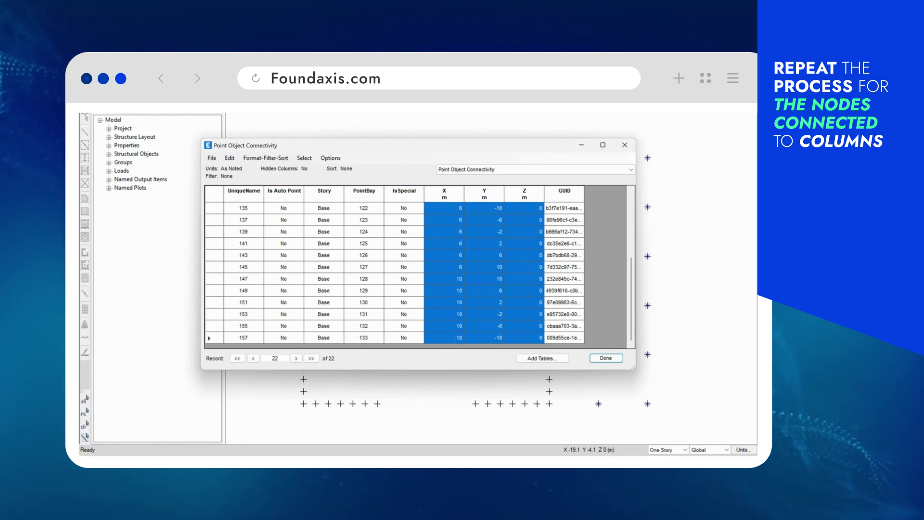
{"action": "left_click", "coordinate": [265, 422]}
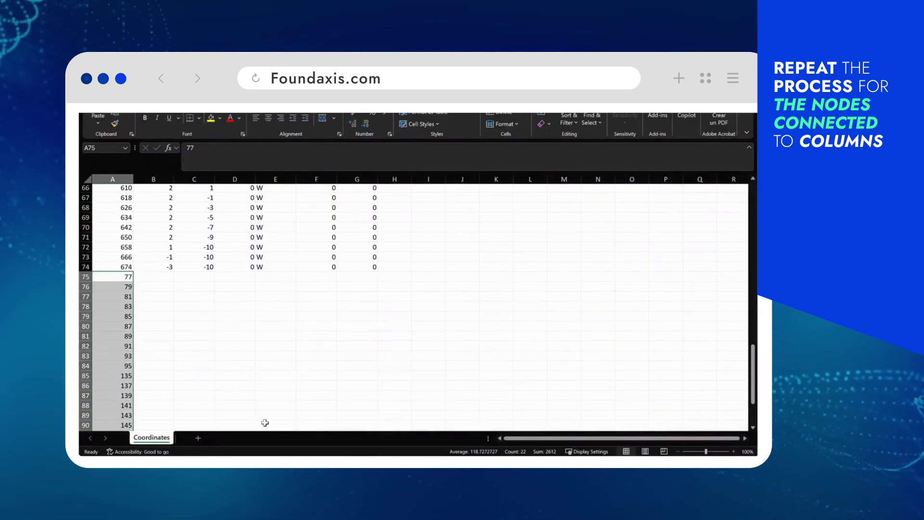
{"action": "left_click", "coordinate": [154, 276]}
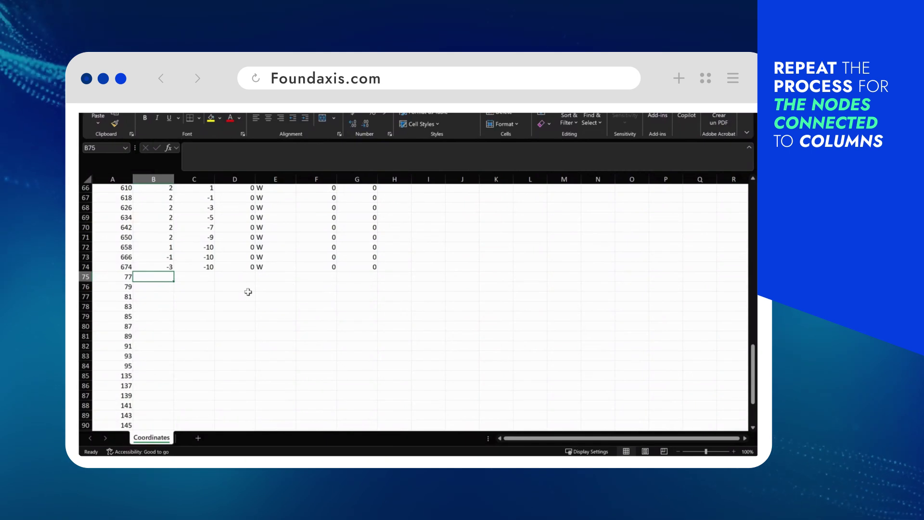
{"action": "key", "text": "ctrl+v"}
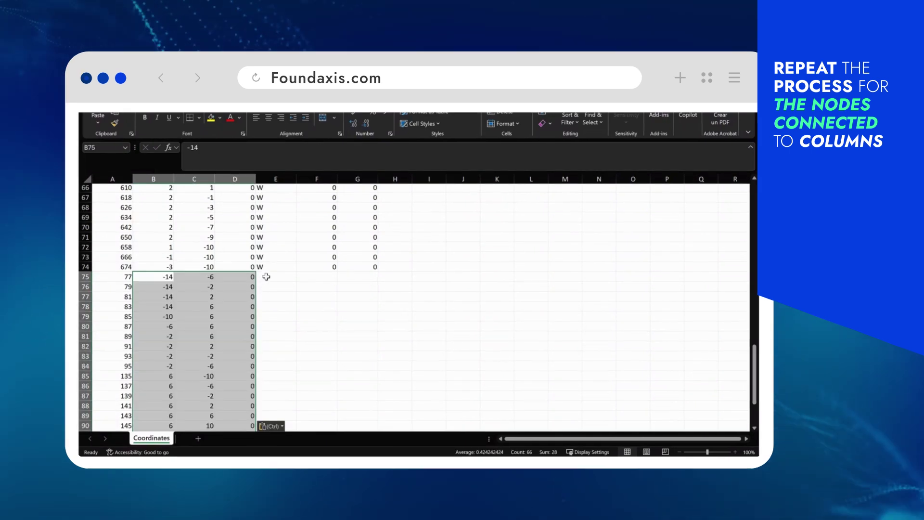
- Set Type C, Angle 0 and IsExtreme 0 for node 77, fill them down for all column nodes, and review the sheet
{"action": "left_click", "coordinate": [266, 276]}
{"action": "type", "text": "C"}
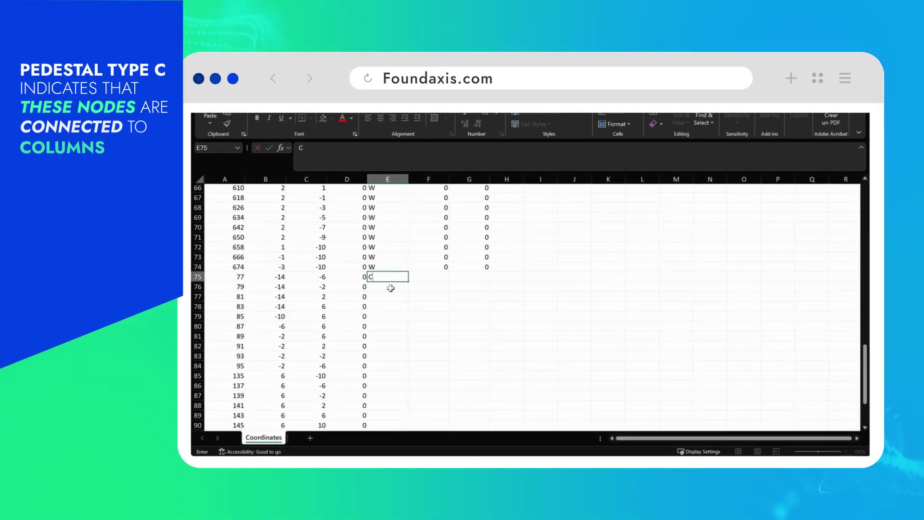
{"action": "key", "text": "Tab"}
{"action": "type", "text": "0"}
{"action": "key", "text": "Tab"}
{"action": "type", "text": "0"}
{"action": "key", "text": "ctrl+Return"}
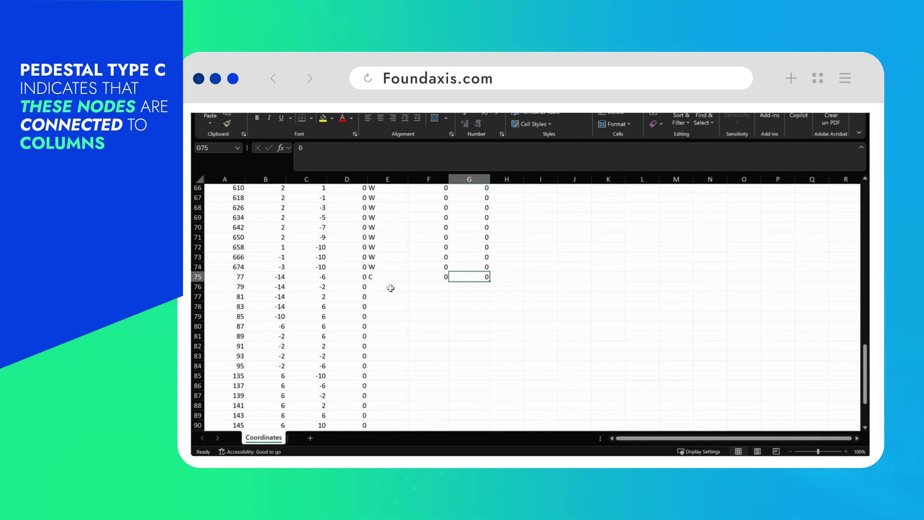
{"action": "key", "text": "shift+Right"}
{"action": "key", "text": "shift+Right"}
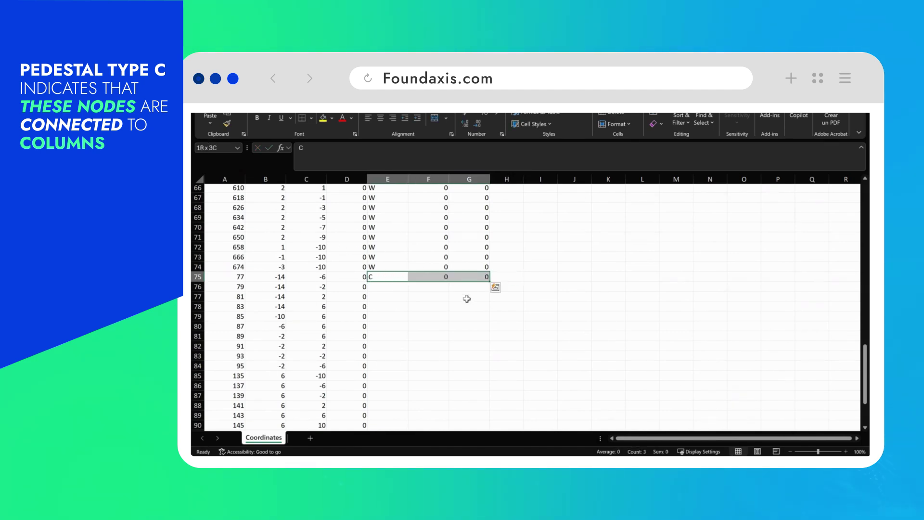
{"action": "double_click", "coordinate": [488, 281]}
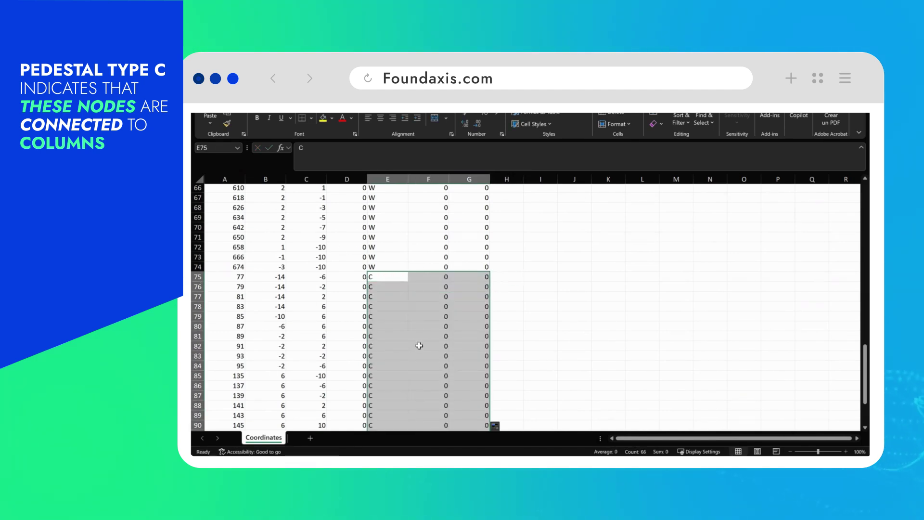
{"action": "scroll", "coordinate": [420, 346], "scroll_direction": "down", "scroll_amount": 7}
{"action": "left_click", "coordinate": [398, 330]}
{"action": "scroll", "coordinate": [336, 320], "scroll_direction": "up", "scroll_amount": 6}
{"action": "scroll", "coordinate": [337, 320], "scroll_direction": "up", "scroll_amount": 20}
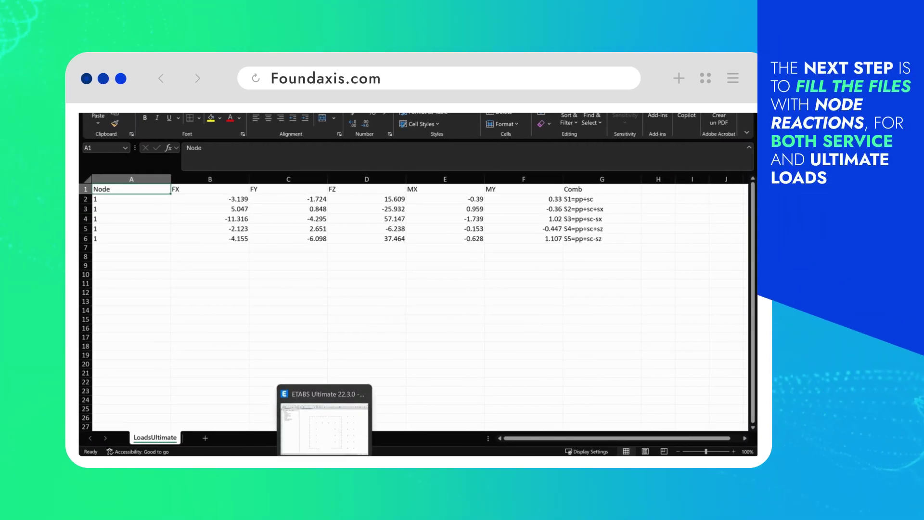
- Switch to ETABS, close the connectivity table, and select all wall and column joints in the Base plan view
{"action": "left_click", "coordinate": [318, 423]}
{"action": "left_click", "coordinate": [606, 358]}
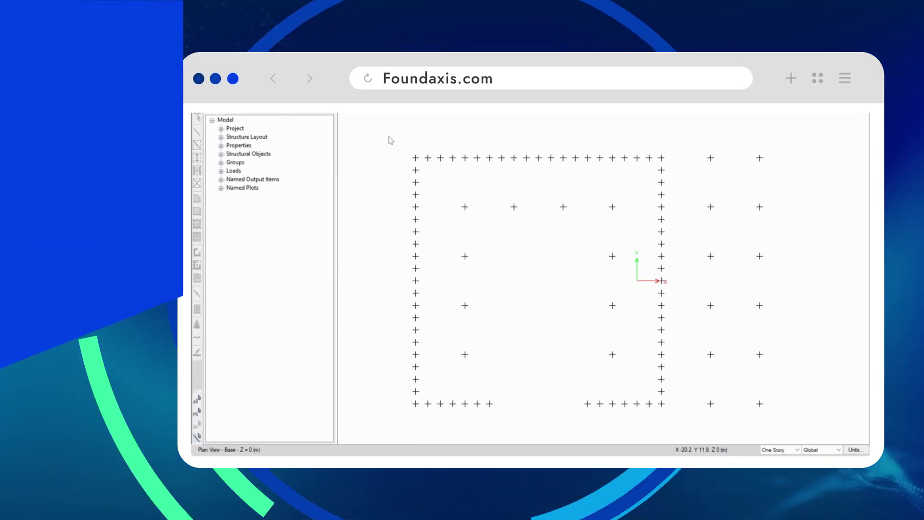
{"action": "left_click_drag", "start_coordinate": [380, 131], "coordinate": [792, 428]}
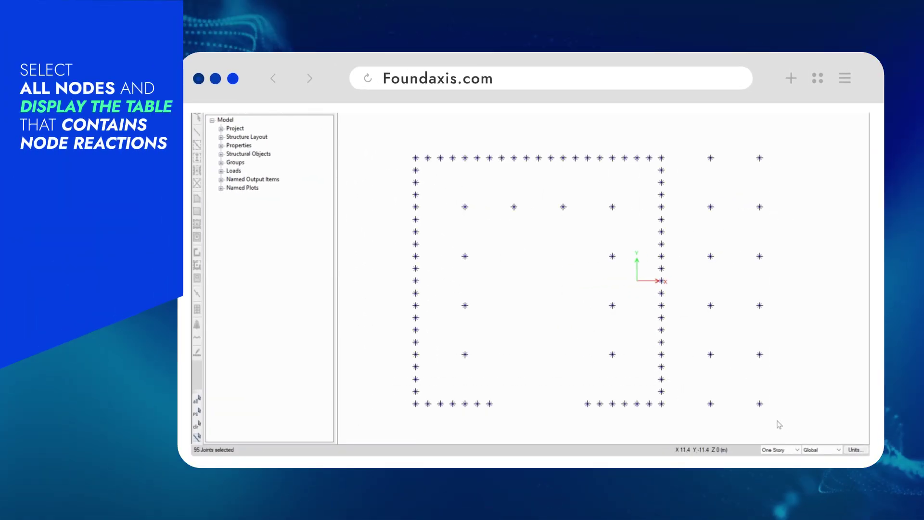
- Open the ETABS table selection and choose only the Joint Reactions table under Joint Output, clearing the other joint output tables
{"action": "key", "text": "alt+d"}
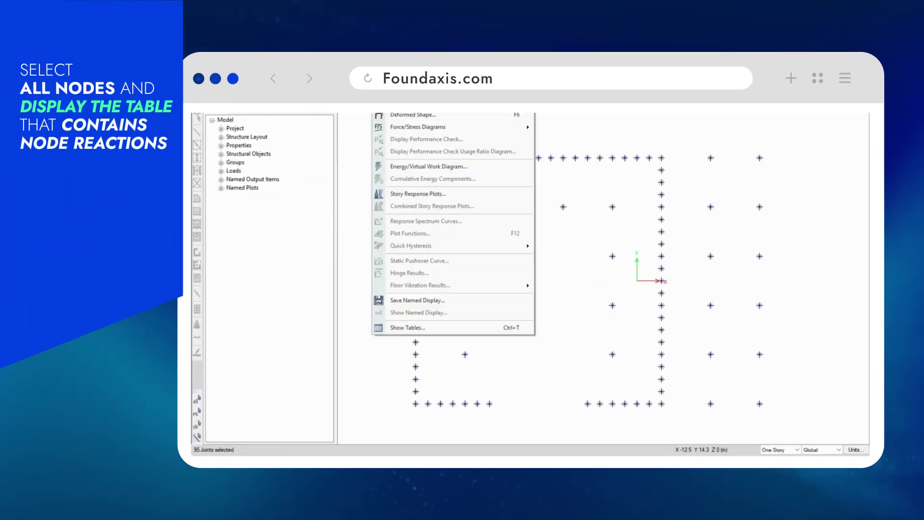
{"action": "left_click", "coordinate": [406, 333]}
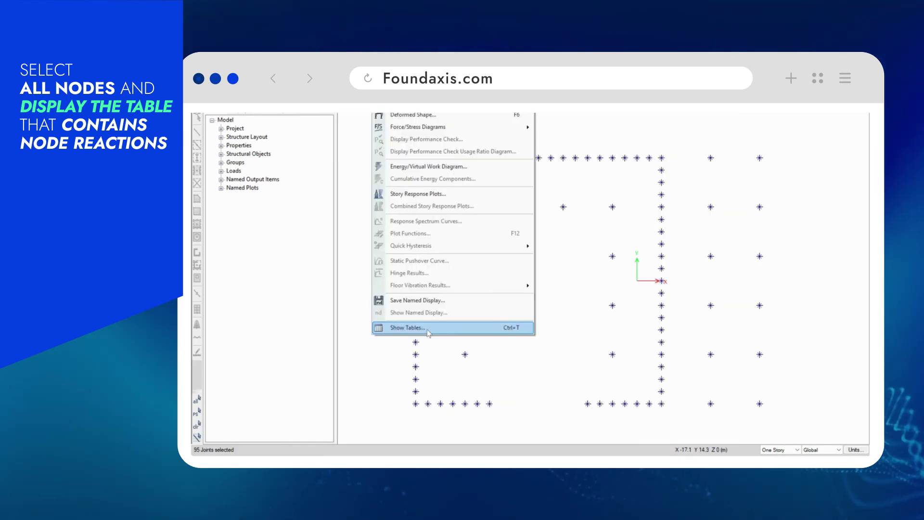
{"action": "left_click", "coordinate": [406, 333]}
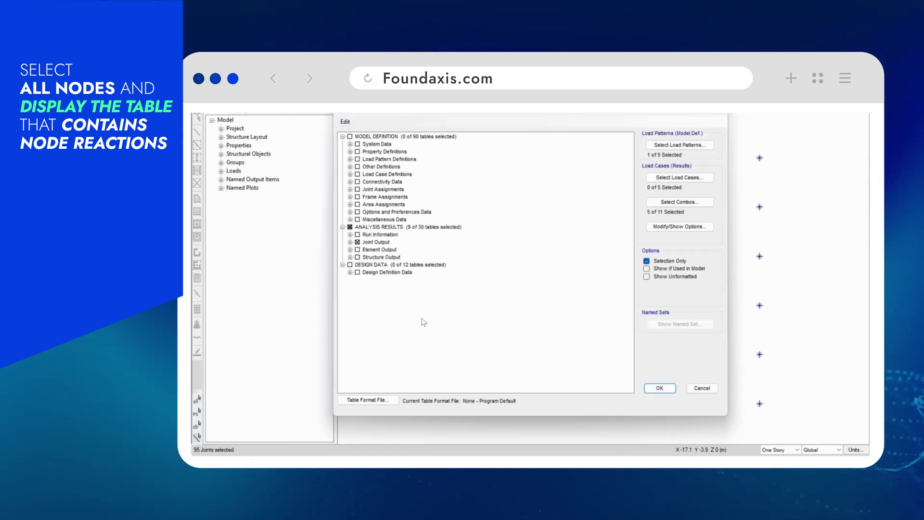
{"action": "left_click", "coordinate": [349, 242]}
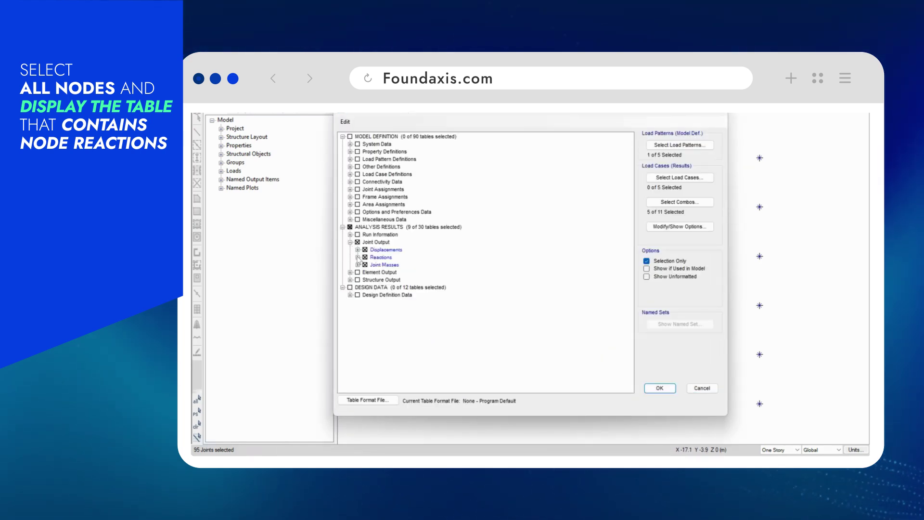
{"action": "left_click", "coordinate": [357, 257]}
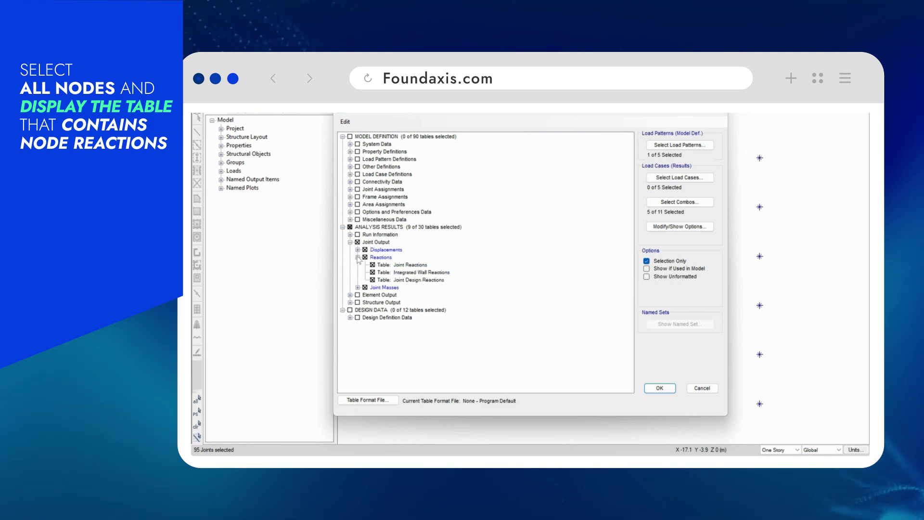
{"action": "left_click", "coordinate": [357, 242]}
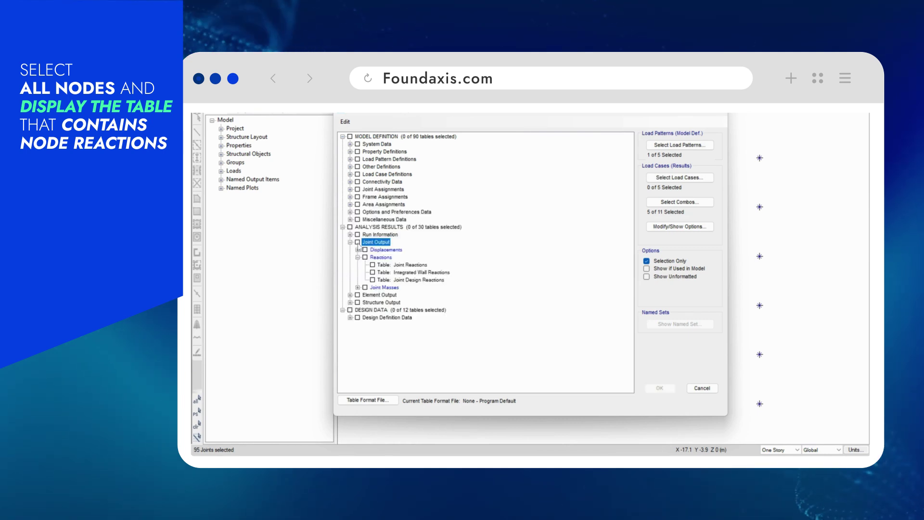
{"action": "left_click", "coordinate": [373, 265]}
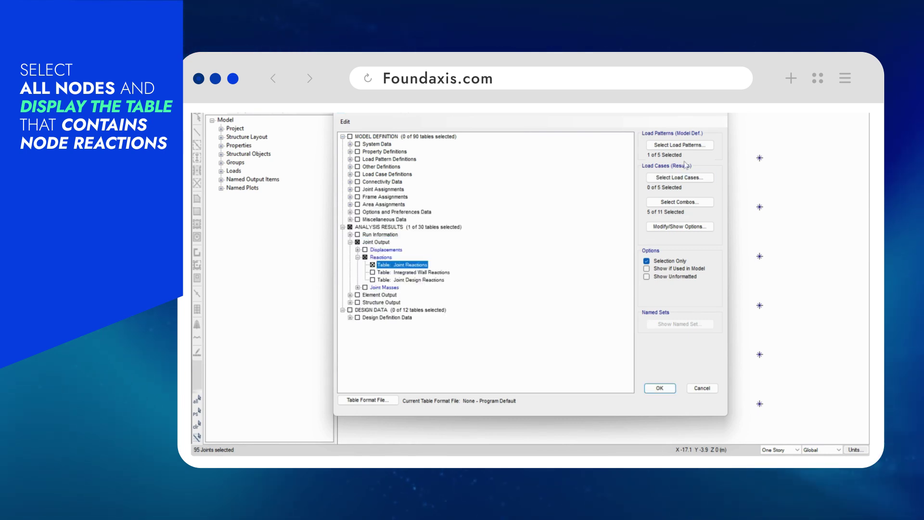
- Clear all load patterns, select only the service combinations (D + L and the four D + 0.75L ± 0.75Ex/Ey), and display the Joint Reactions table
{"action": "left_click", "coordinate": [679, 145]}
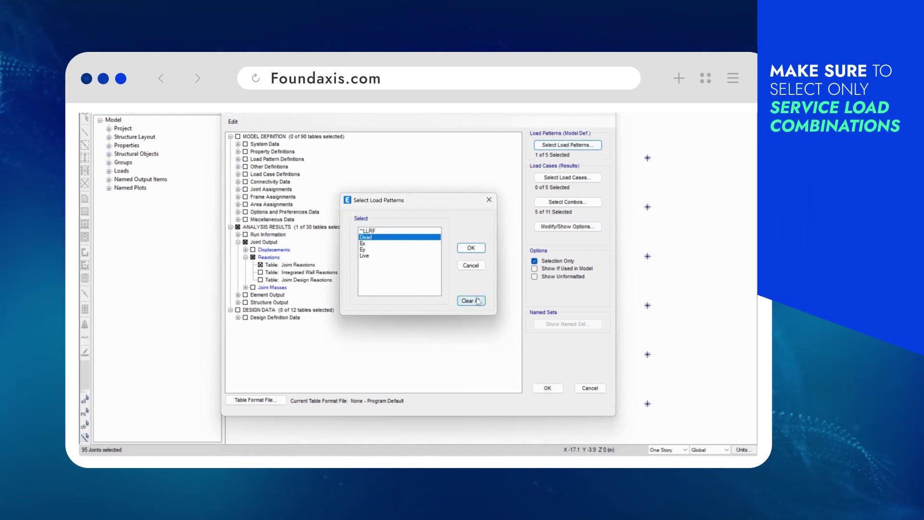
{"action": "left_click", "coordinate": [478, 302]}
{"action": "left_click", "coordinate": [471, 247]}
{"action": "left_click", "coordinate": [568, 201]}
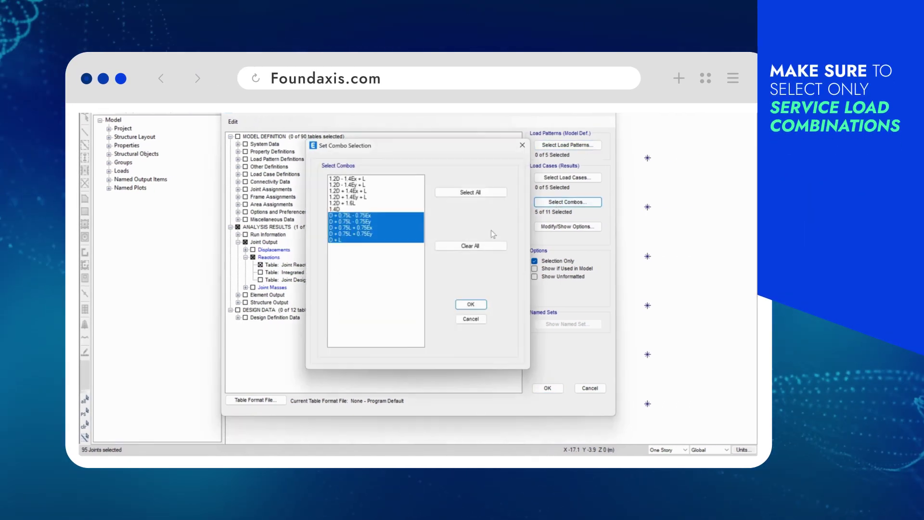
{"action": "left_click", "coordinate": [349, 215]}
{"action": "left_click", "coordinate": [348, 234], "text": "shift"}
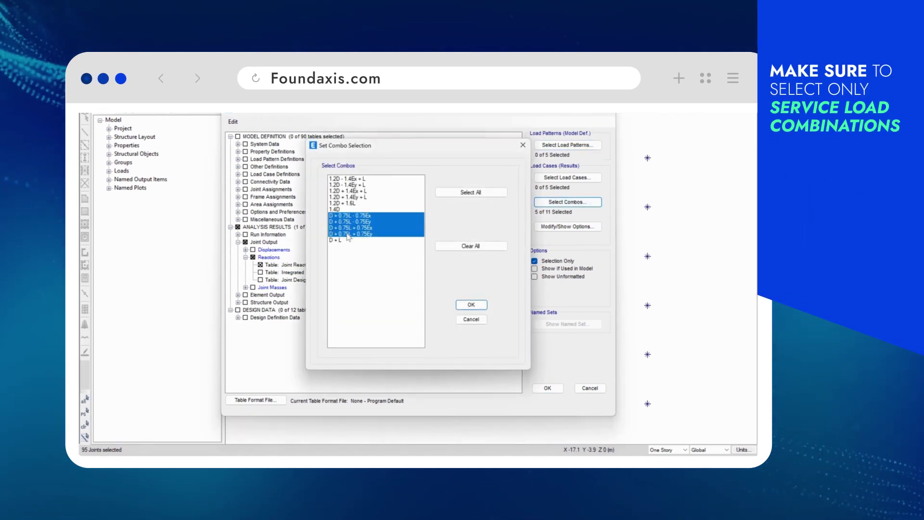
{"action": "left_click", "coordinate": [471, 305]}
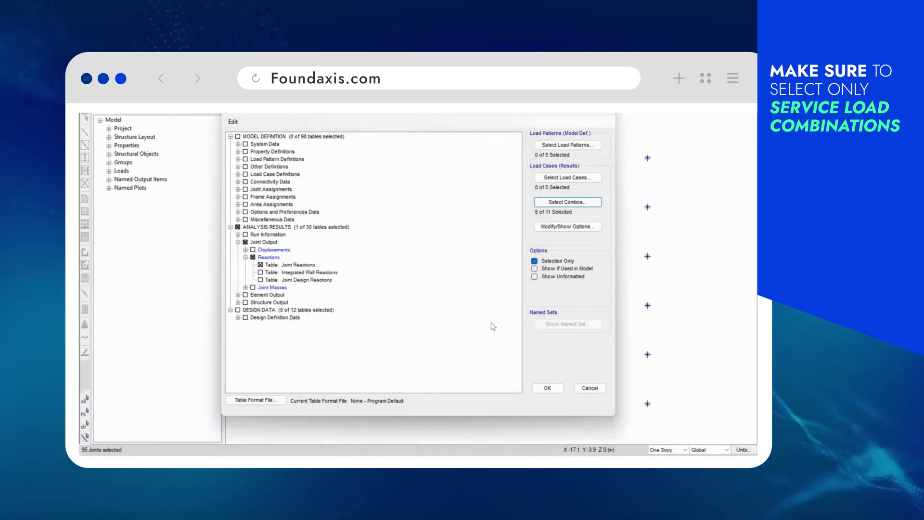
{"action": "left_click", "coordinate": [547, 388]}
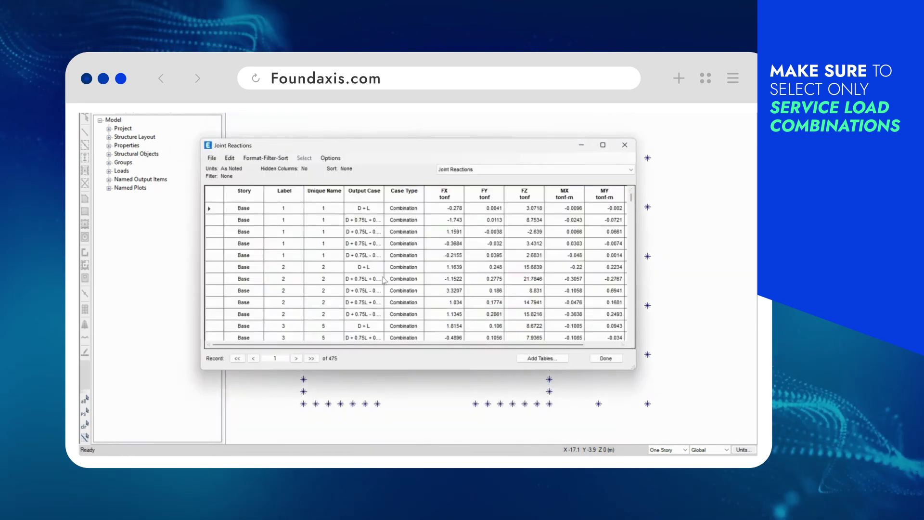
- Copy all Unique Name values from the Joint Reactions table into the Node column of LoadsService.xlsx, starting at cell A2
{"action": "left_click", "coordinate": [324, 209]}
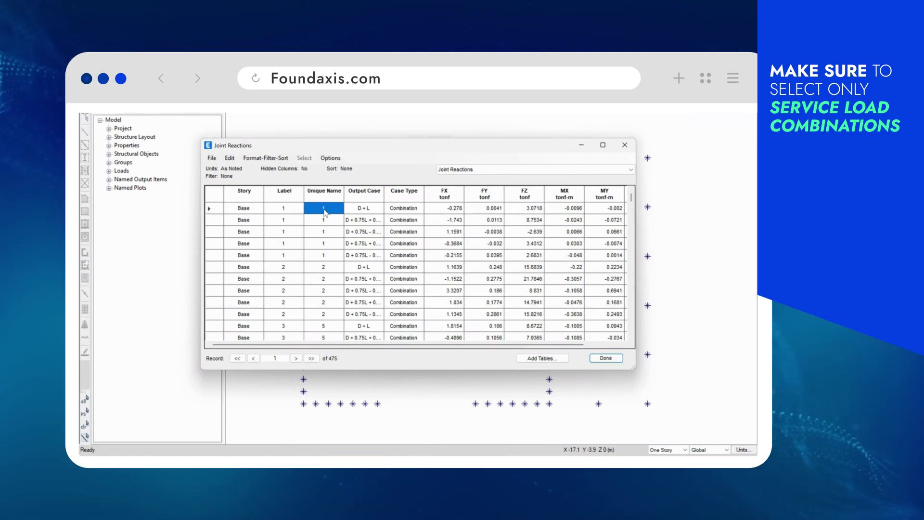
{"action": "left_click_drag", "start_coordinate": [324, 212], "coordinate": [327, 332]}
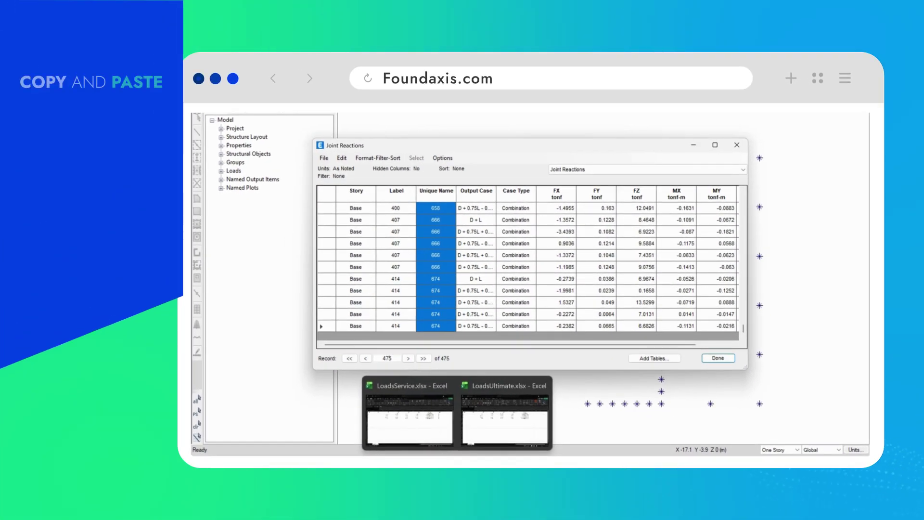
{"action": "left_click", "coordinate": [313, 430]}
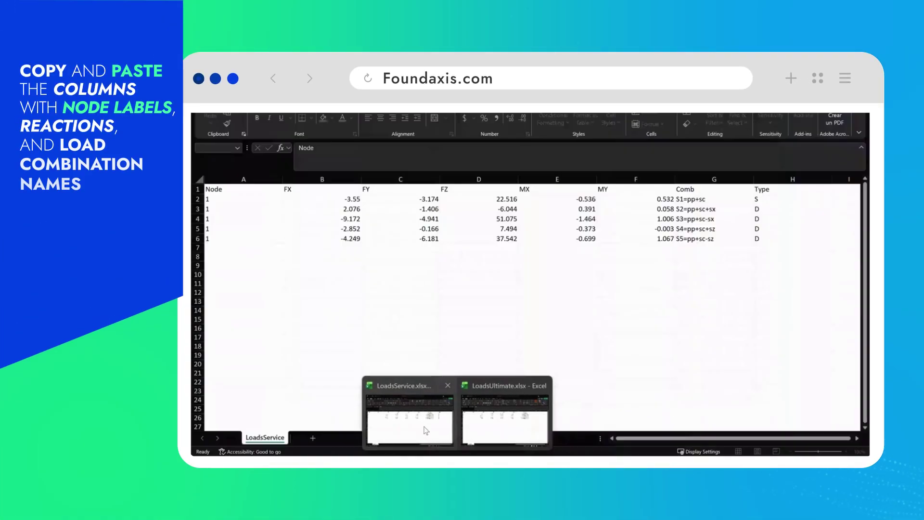
{"action": "left_click", "coordinate": [426, 429]}
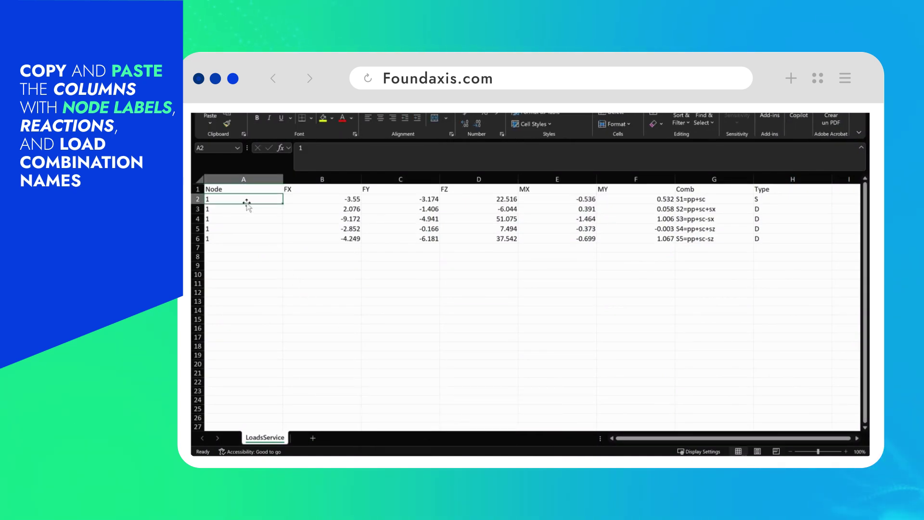
{"action": "key", "text": "ctrl+v"}
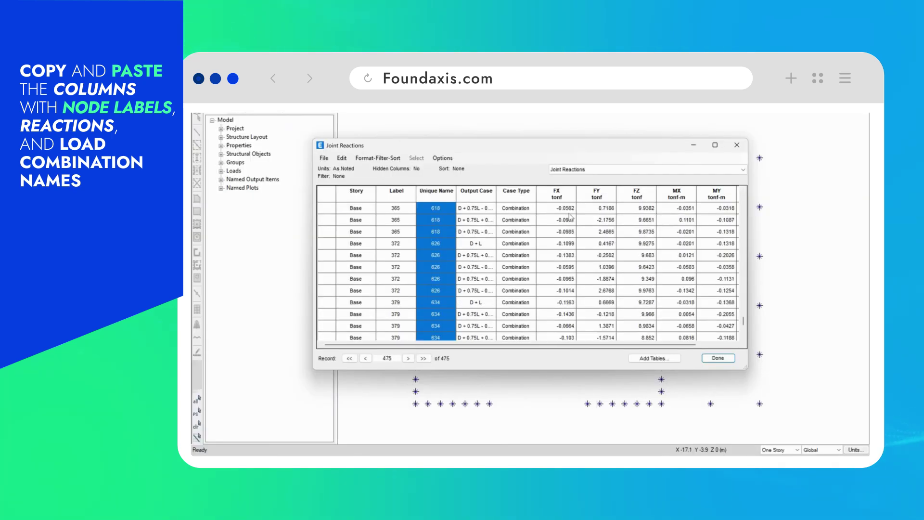
- Copy the FX, FY, FZ, MX and MY reactions for all records into LoadsService.xlsx, starting at cell B2
{"action": "left_click", "coordinate": [569, 211]}
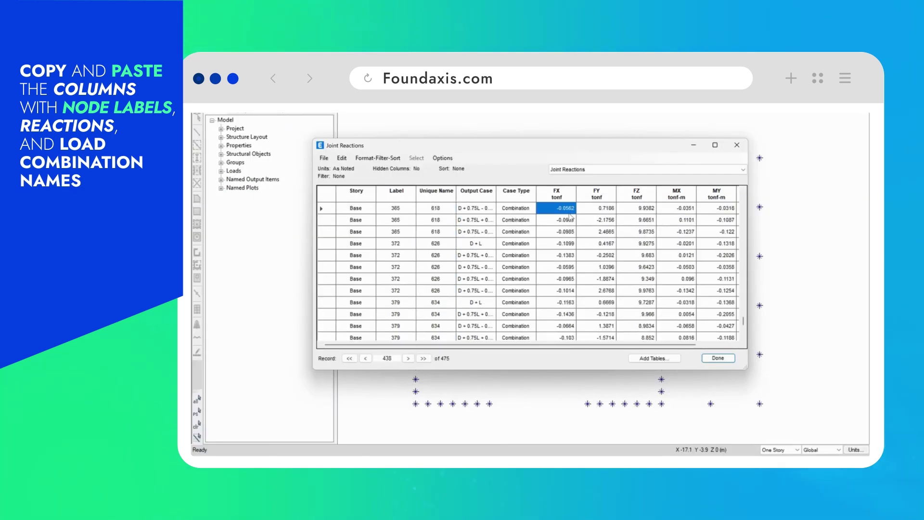
{"action": "key", "text": "ctrl+Home"}
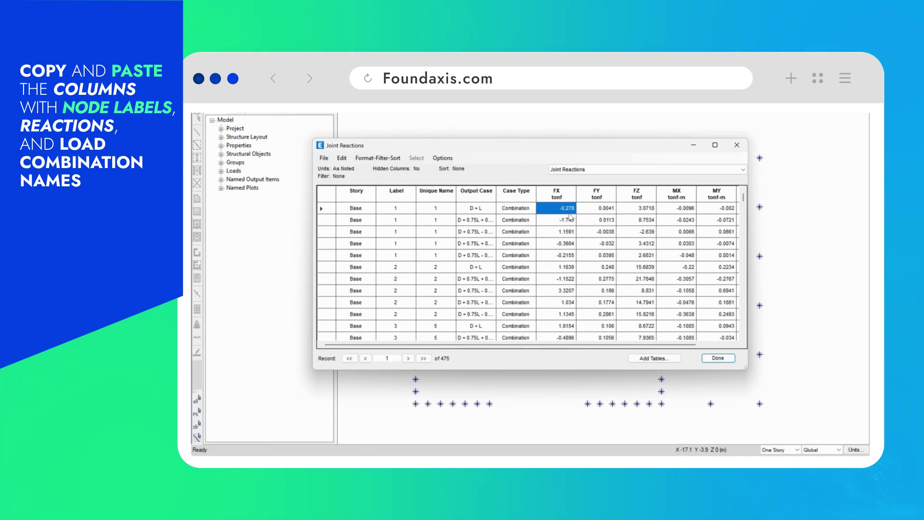
{"action": "key", "text": "ctrl+shift+Down"}
{"action": "key", "text": "shift+Right"}
{"action": "key", "text": "shift+Right"}
{"action": "key", "text": "shift+Right"}
{"action": "key", "text": "shift+Right"}
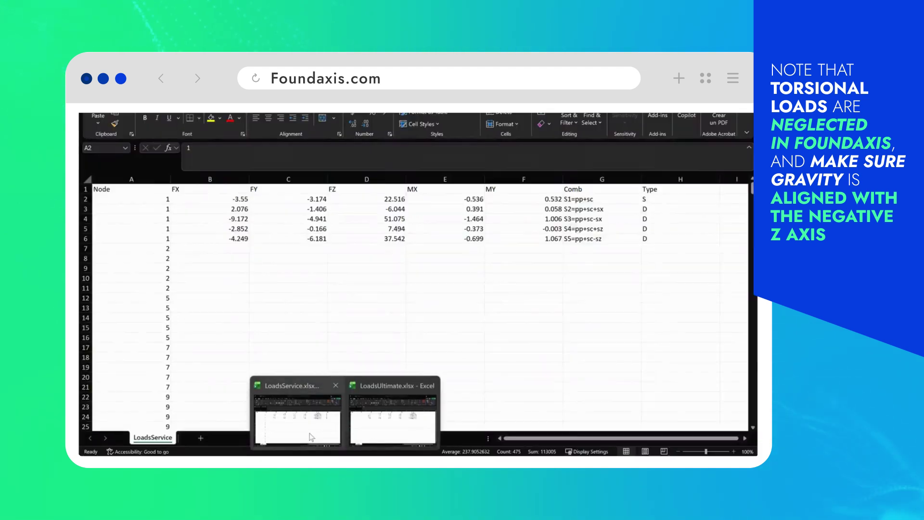
{"action": "left_click", "coordinate": [293, 413]}
{"action": "left_click", "coordinate": [233, 198]}
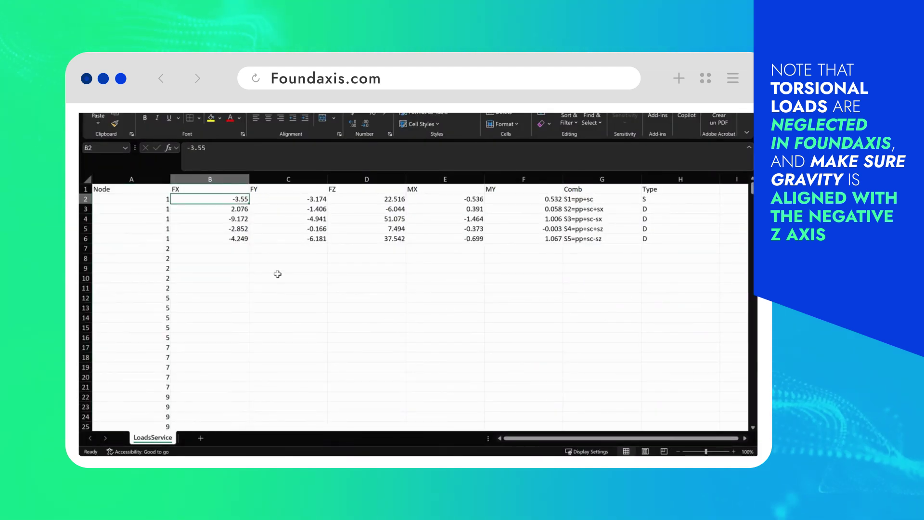
{"action": "key", "text": "ctrl+v"}
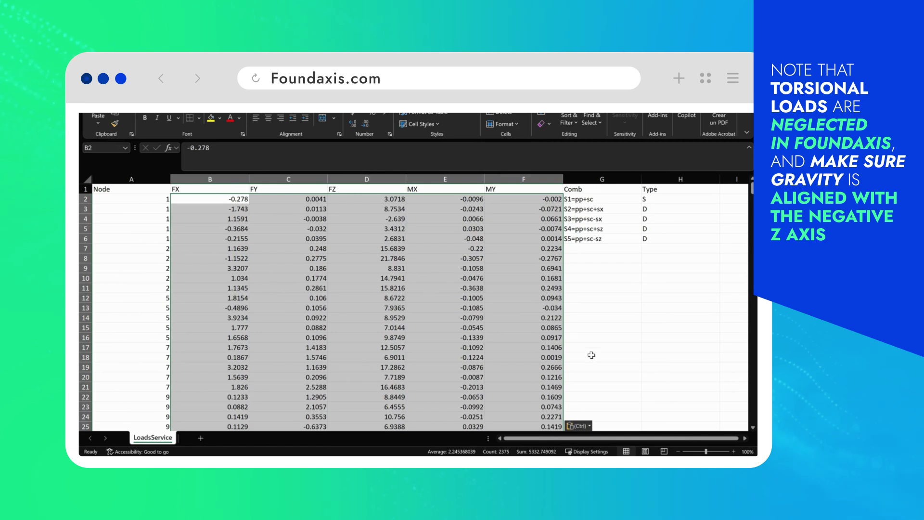
- Copy all Output Case names from the Joint Reactions table into the Comb column of LoadsService.xlsx, starting at cell G2
{"action": "key", "text": "alt+Tab"}
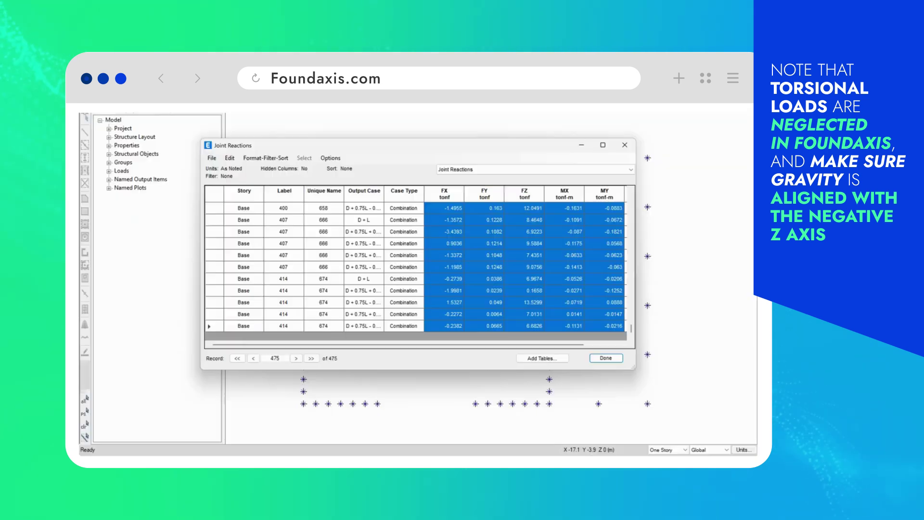
{"action": "left_click", "coordinate": [364, 233]}
{"action": "key", "text": "ctrl+Up"}
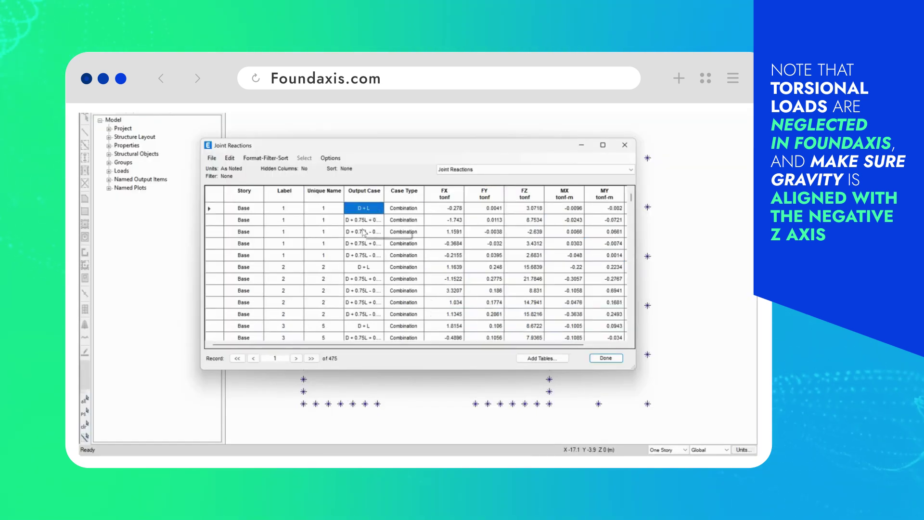
{"action": "key", "text": "ctrl+shift+Down"}
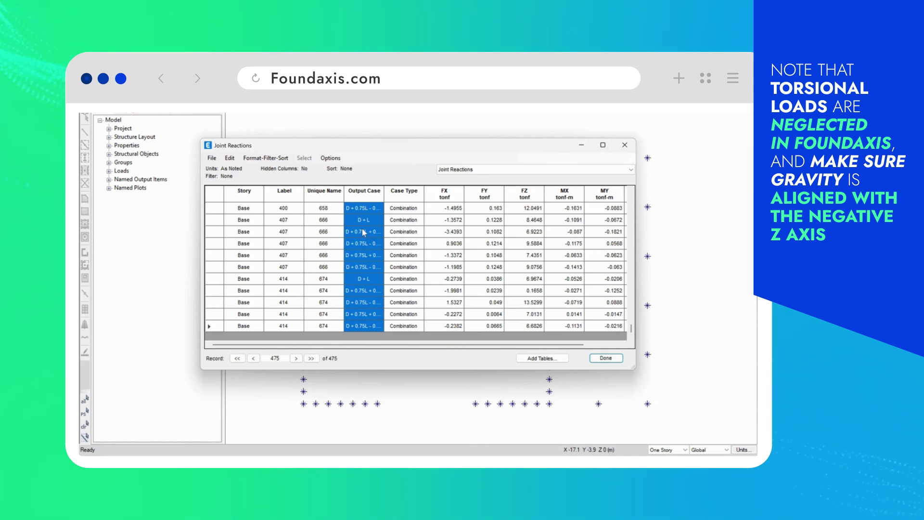
{"action": "mouse_move", "coordinate": [345, 465]}
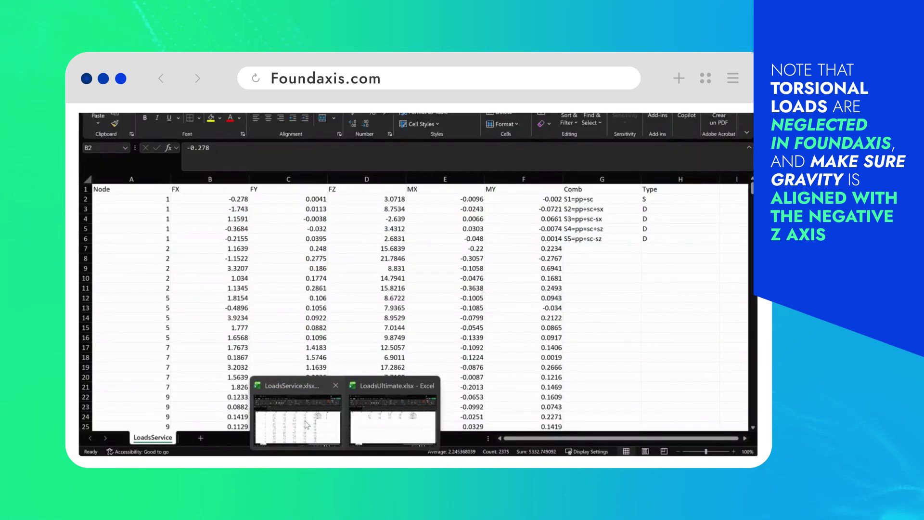
{"action": "left_click", "coordinate": [299, 415]}
{"action": "left_click", "coordinate": [612, 199]}
{"action": "key", "text": "ctrl+v"}
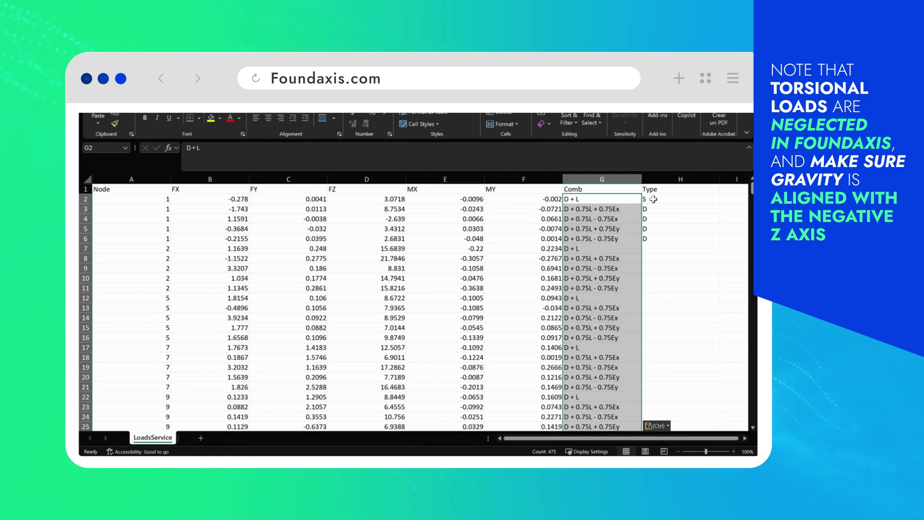
- Fill the S, D, D, D, D pattern from cells H2:H6 down the Type column for all load rows
{"action": "left_click", "coordinate": [635, 200]}
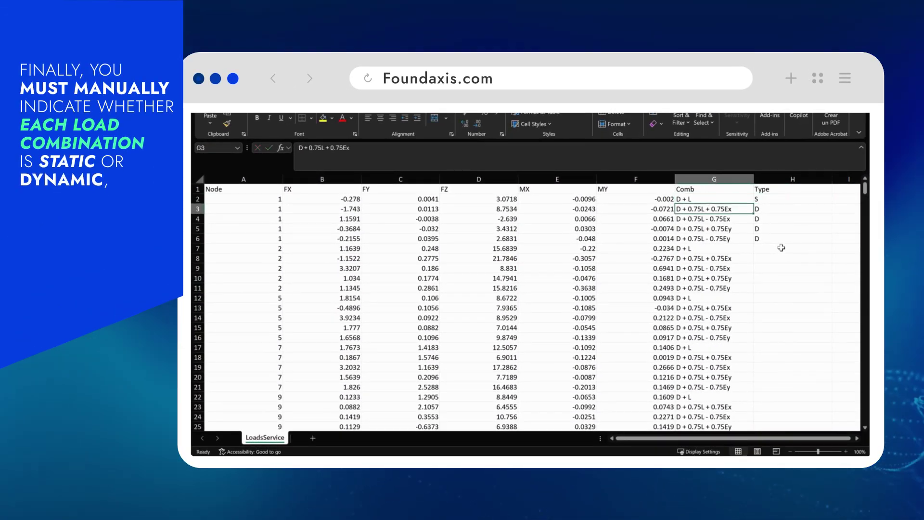
{"action": "key", "text": "Right"}
{"action": "key", "text": "Down"}
{"action": "key", "text": "Up"}
{"action": "key", "text": "Up"}
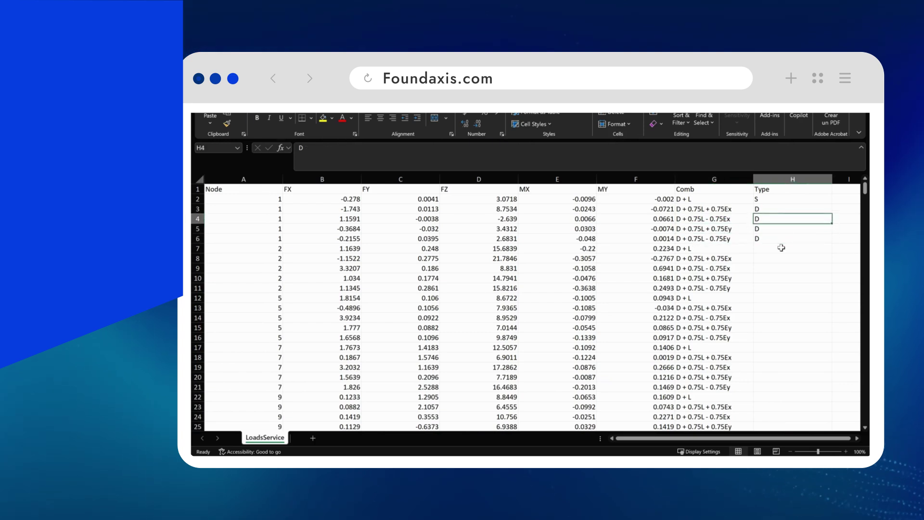
{"action": "key", "text": "shift+Down"}
{"action": "key", "text": "shift+Down"}
{"action": "key", "text": "shift+Down"}
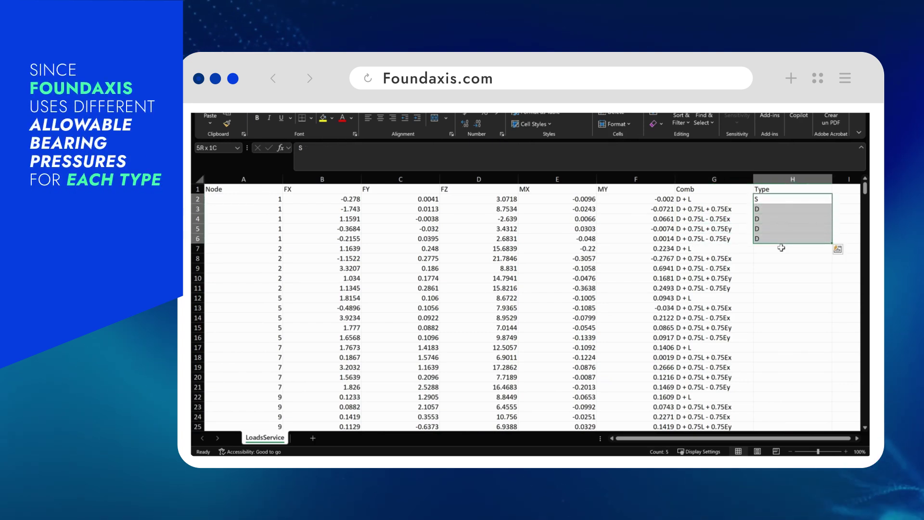
{"action": "double_click", "coordinate": [832, 243]}
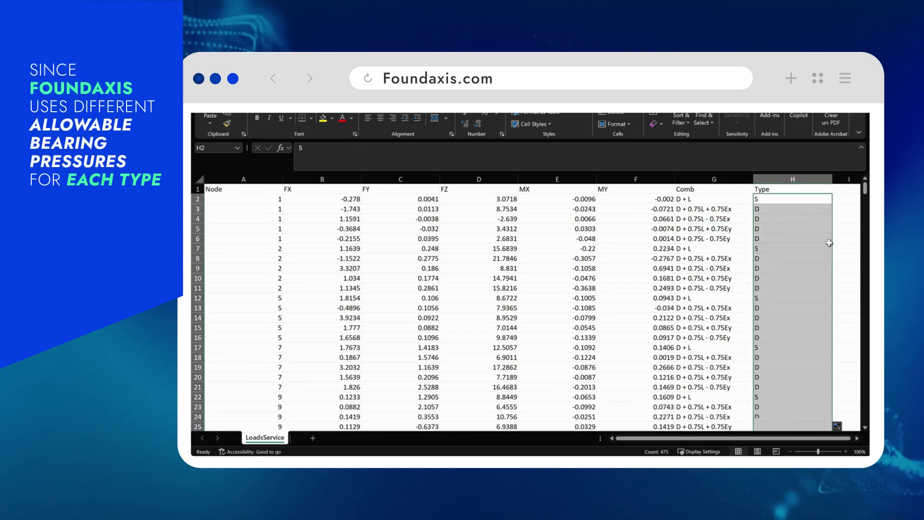
- Review the LoadsService rows down to the last node, switch to ETABS, and close the Joint Reactions table
{"action": "scroll", "coordinate": [712, 267], "scroll_direction": "down", "scroll_amount": 4}
{"action": "left_click", "coordinate": [705, 277]}
{"action": "scroll", "coordinate": [693, 284], "scroll_direction": "down", "scroll_amount": 10}
{"action": "scroll", "coordinate": [686, 289], "scroll_direction": "down", "scroll_amount": 20}
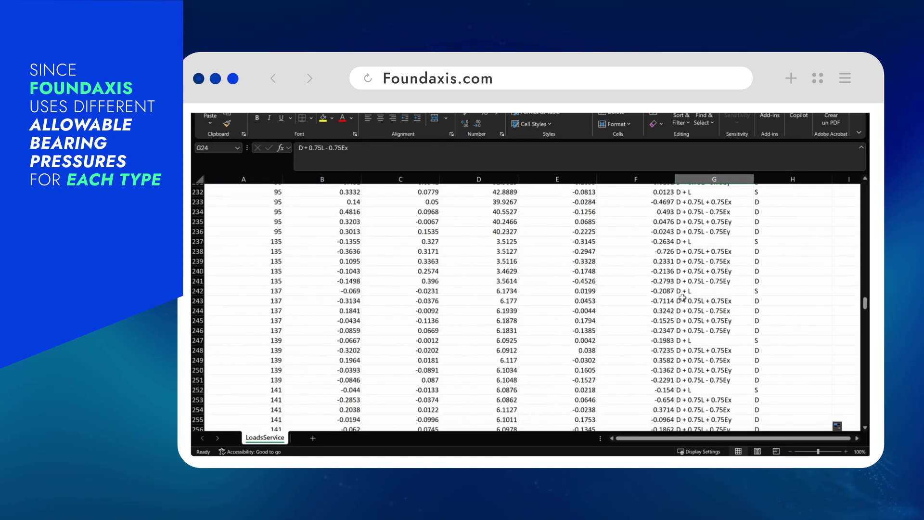
{"action": "scroll", "coordinate": [682, 298], "scroll_direction": "down", "scroll_amount": 20}
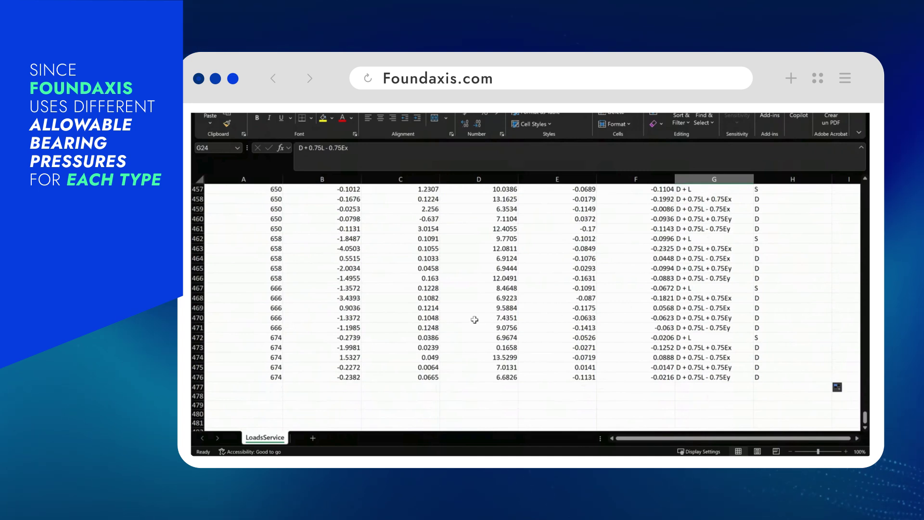
{"action": "scroll", "coordinate": [474, 319], "scroll_direction": "up", "scroll_amount": 20}
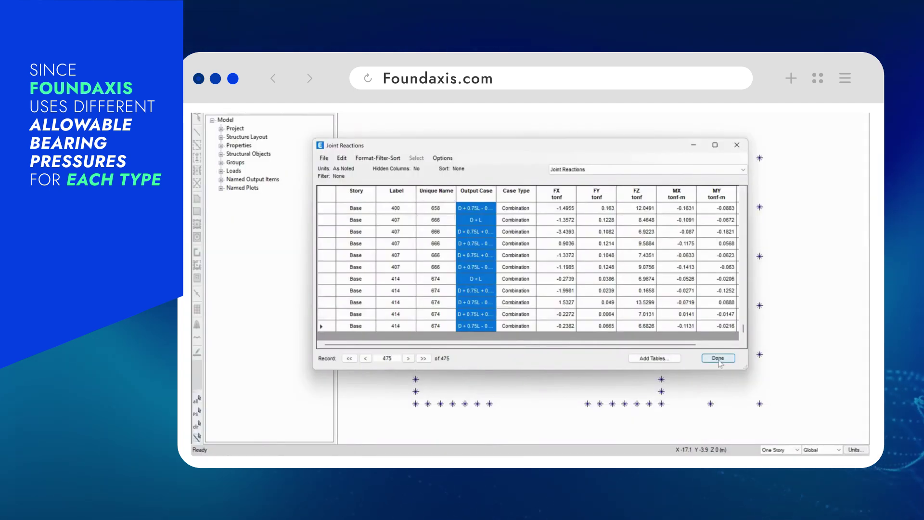
{"action": "left_click", "coordinate": [718, 359]}
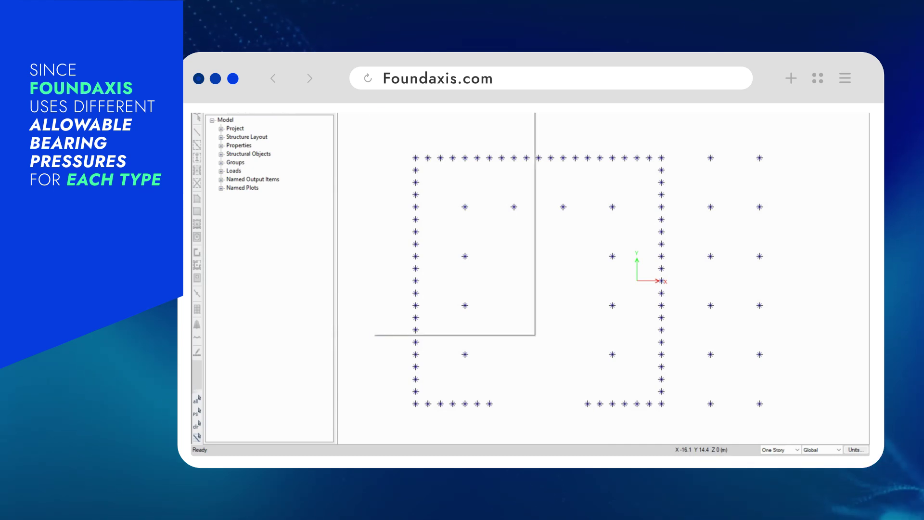
- Display the Joint Reactions table for the selected joints using only the six ultimate combinations, from 1.2D - 1.4Ex + L to 1.4D
{"action": "left_click", "coordinate": [406, 324]}
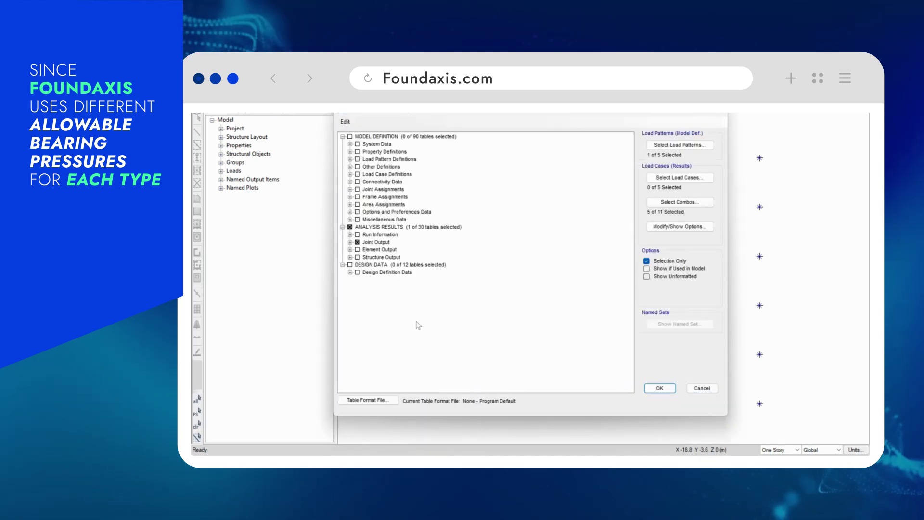
{"action": "left_click", "coordinate": [351, 242]}
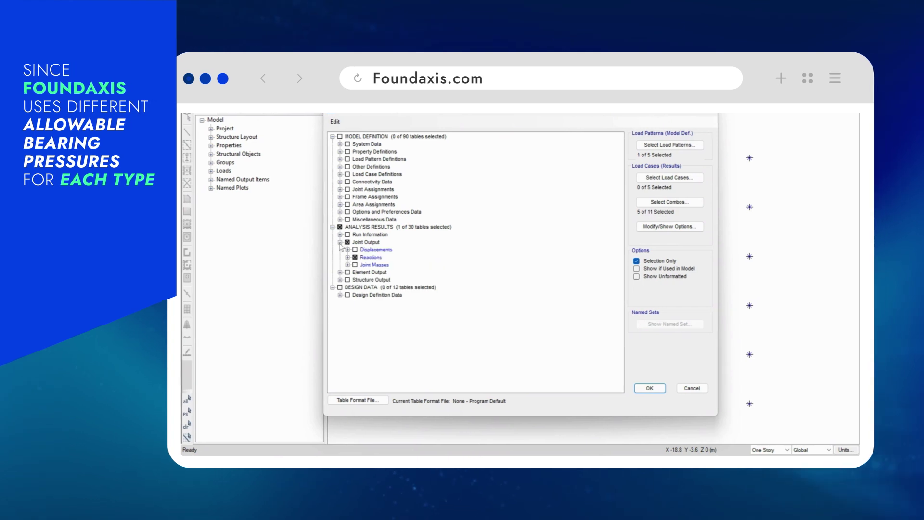
{"action": "left_click", "coordinate": [246, 257]}
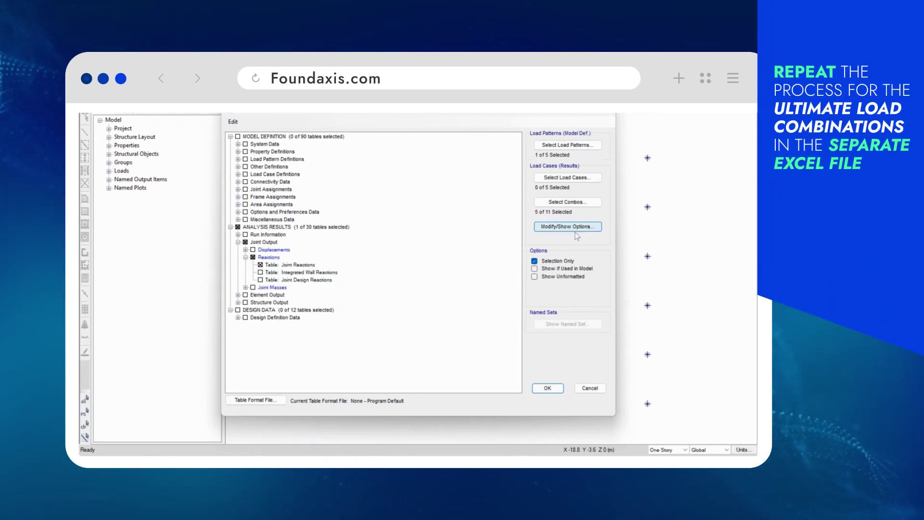
{"action": "left_click", "coordinate": [567, 202]}
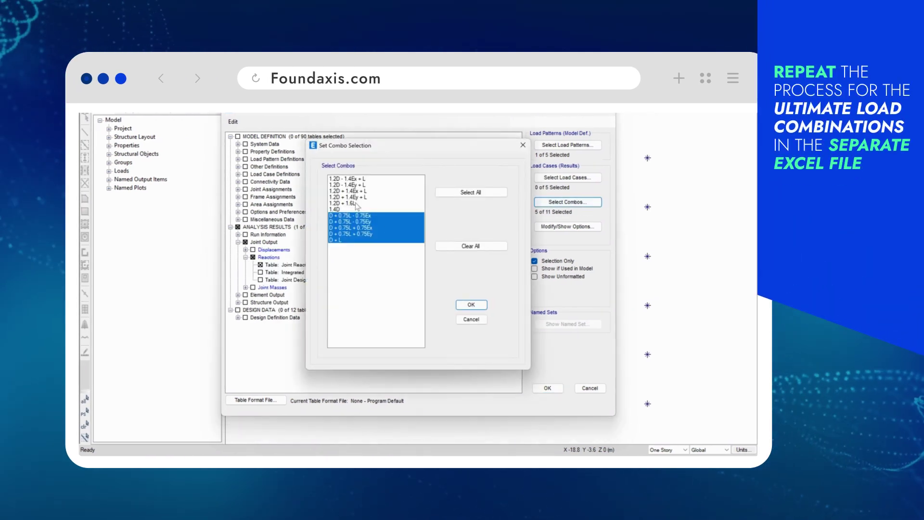
{"action": "left_click_drag", "start_coordinate": [345, 179], "coordinate": [344, 210]}
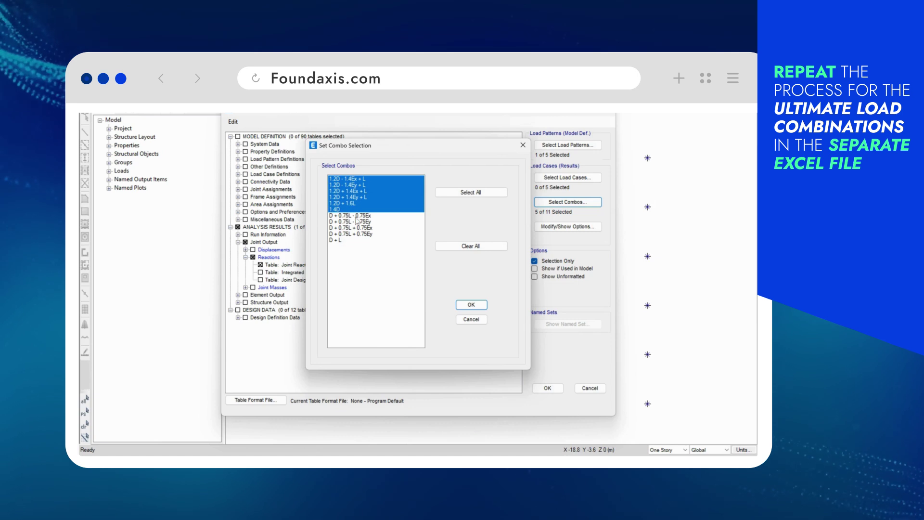
{"action": "left_click", "coordinate": [471, 305]}
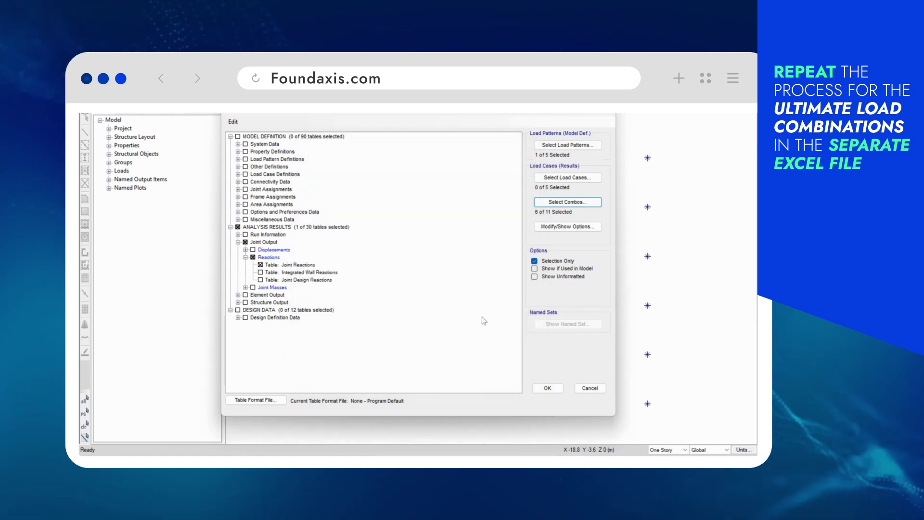
{"action": "left_click", "coordinate": [551, 389]}
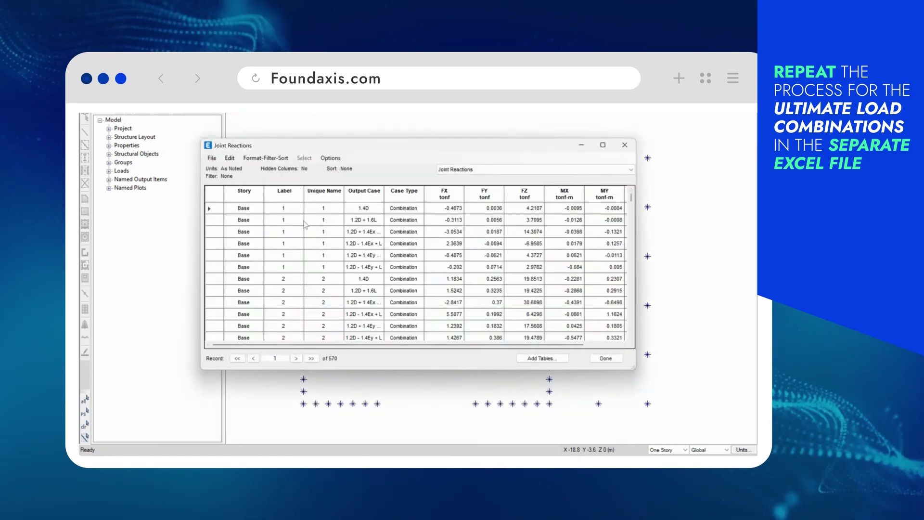
- Copy the Unique Name values of all Joint Reactions records into the Node column of LoadsUltimate.xlsx, starting at cell A2
{"action": "left_click", "coordinate": [321, 209]}
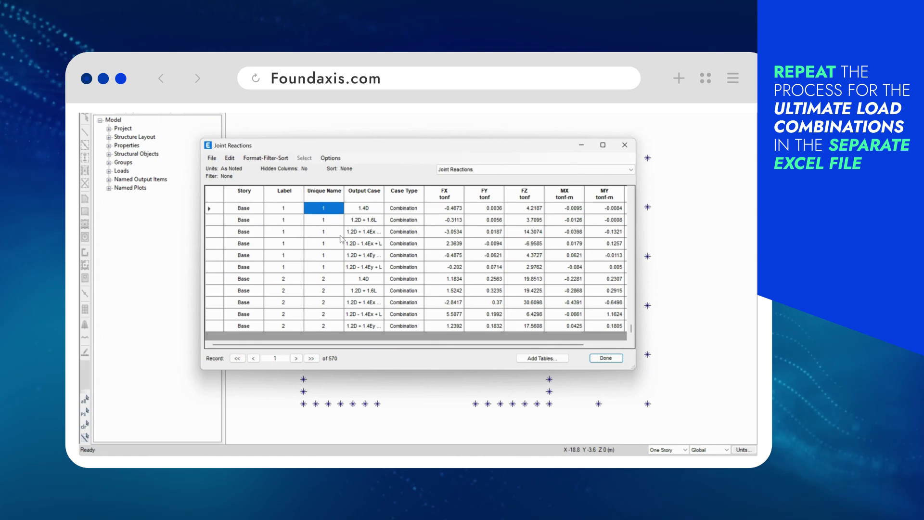
{"action": "key", "text": "ctrl+shift+Down"}
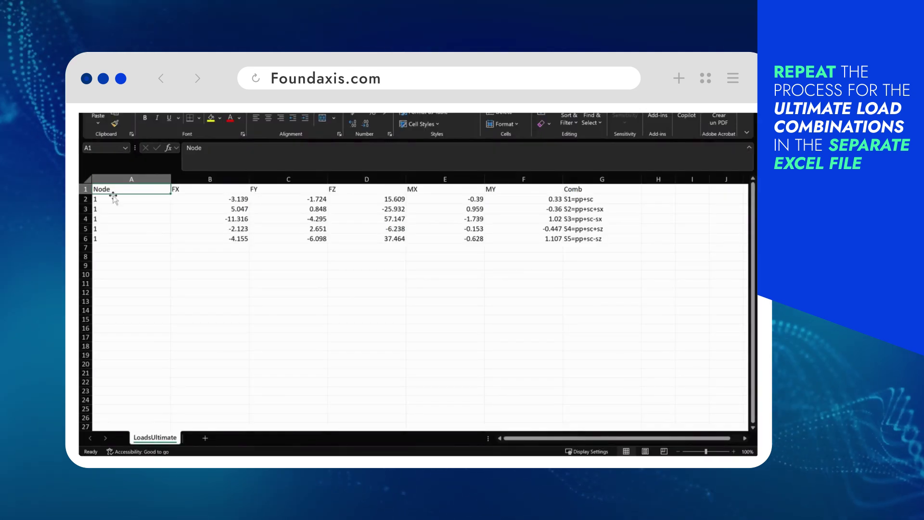
{"action": "left_click", "coordinate": [120, 198]}
{"action": "key", "text": "ctrl+v"}
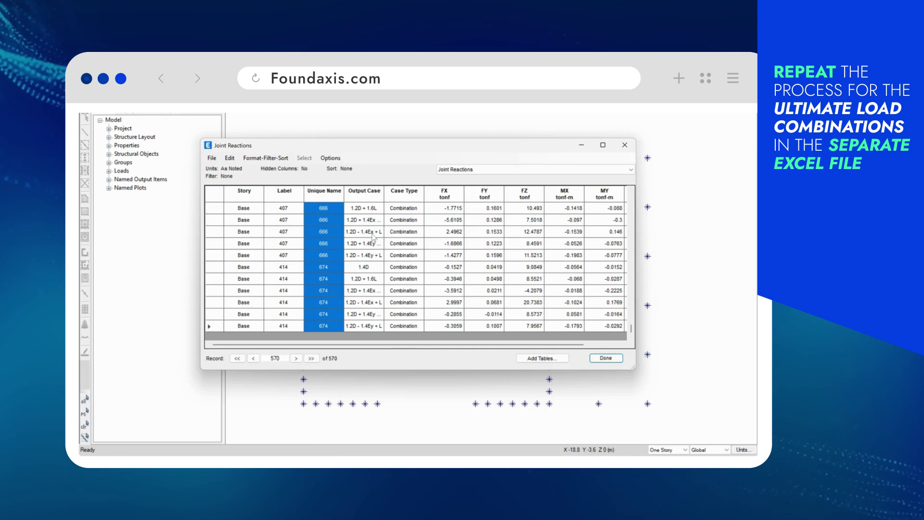
- Copy the FX, FY, FZ, MX and MY reactions of all records from ETABS into LoadsUltimate.xlsx, starting at cell B2
{"action": "left_click", "coordinate": [456, 212]}
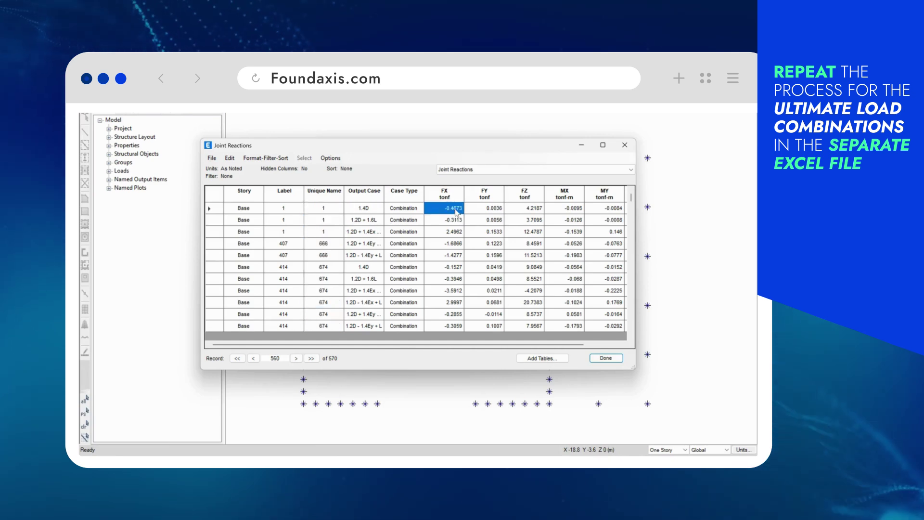
{"action": "key", "text": "ctrl+shift+Down"}
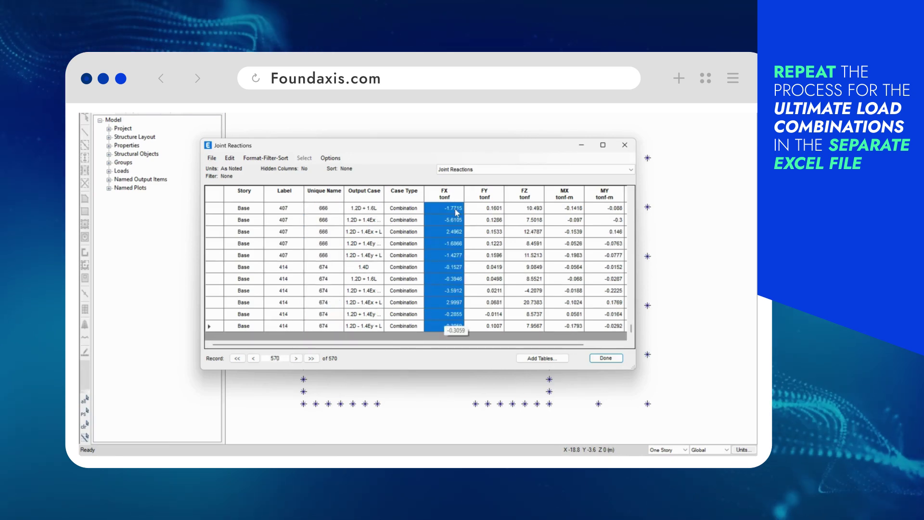
{"action": "key", "text": "shift+Right"}
{"action": "key", "text": "shift+Right"}
{"action": "key", "text": "shift+Right"}
{"action": "key", "text": "shift+Right"}
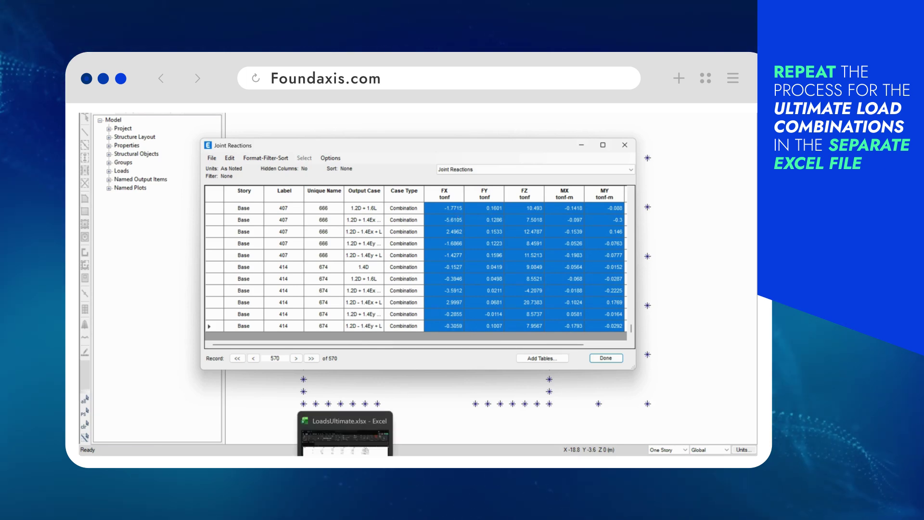
{"action": "left_click", "coordinate": [352, 427]}
{"action": "left_click", "coordinate": [219, 199]}
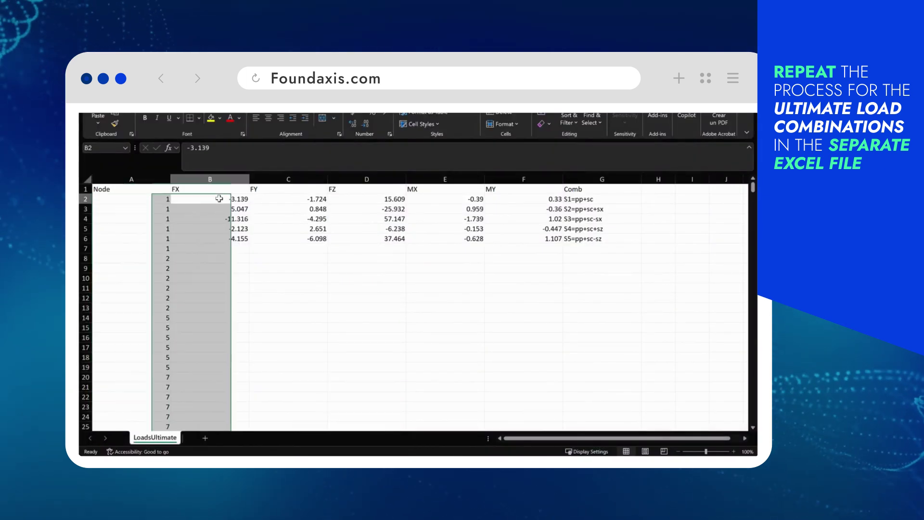
{"action": "key", "text": "ctrl+v"}
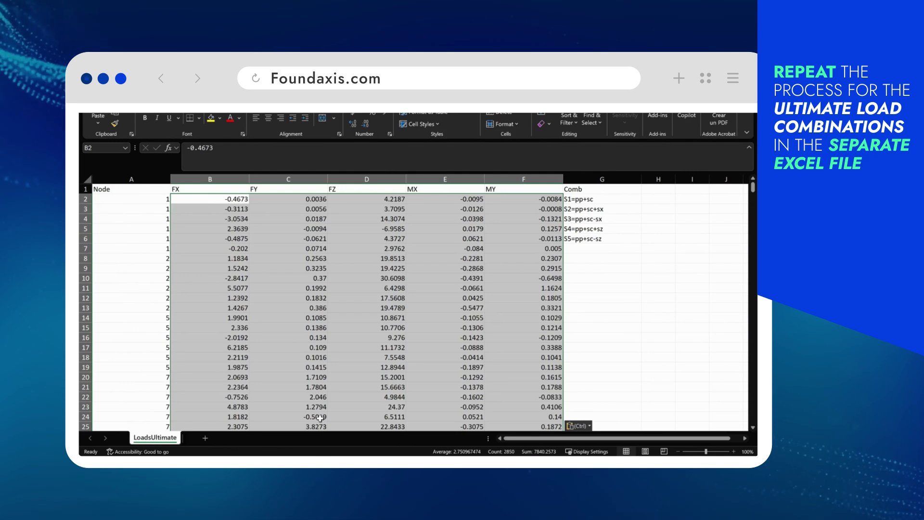
- Copy all Output Case names from the Joint Reactions table into the Comb column of LoadsUltimate.xlsx, starting at cell G2
{"action": "left_click", "coordinate": [325, 447]}
{"action": "left_click", "coordinate": [364, 243]}
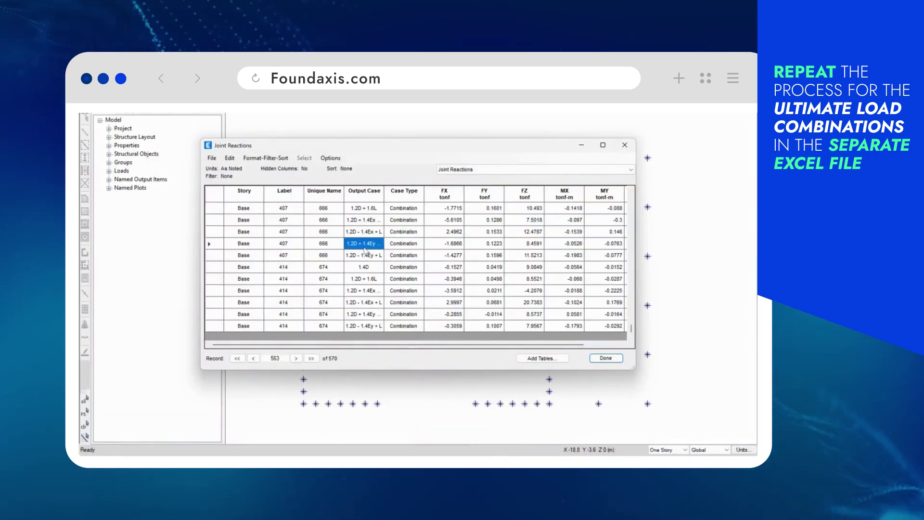
{"action": "key", "text": "ctrl+Up"}
{"action": "key", "text": "ctrl+shift+Down"}
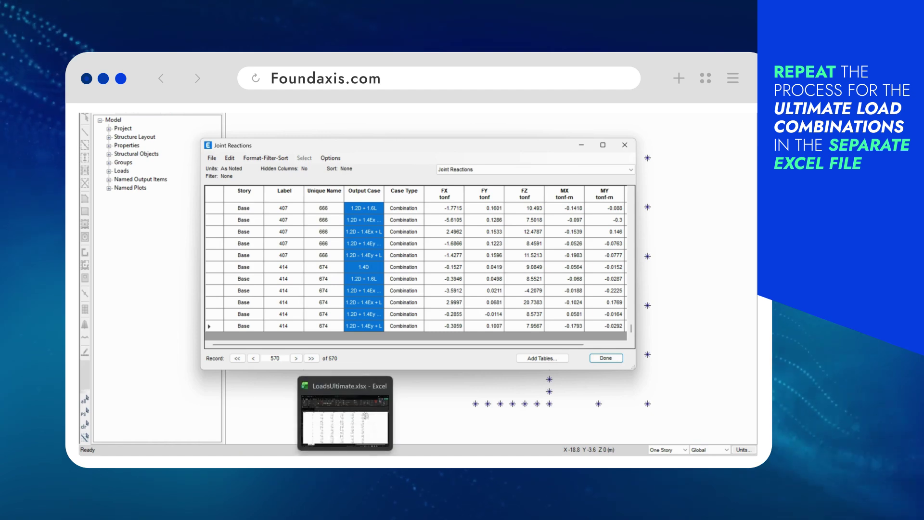
{"action": "left_click", "coordinate": [337, 433]}
{"action": "left_click", "coordinate": [596, 199]}
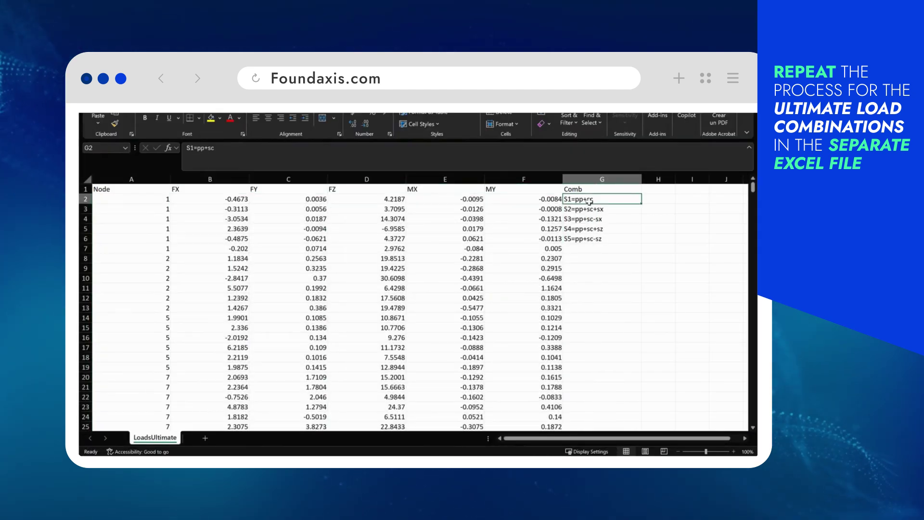
{"action": "key", "text": "ctrl+v"}
- Review the LoadsUltimate rows down to the last node, switch to ETABS, and close the Joint Reactions table
{"action": "left_click", "coordinate": [538, 287]}
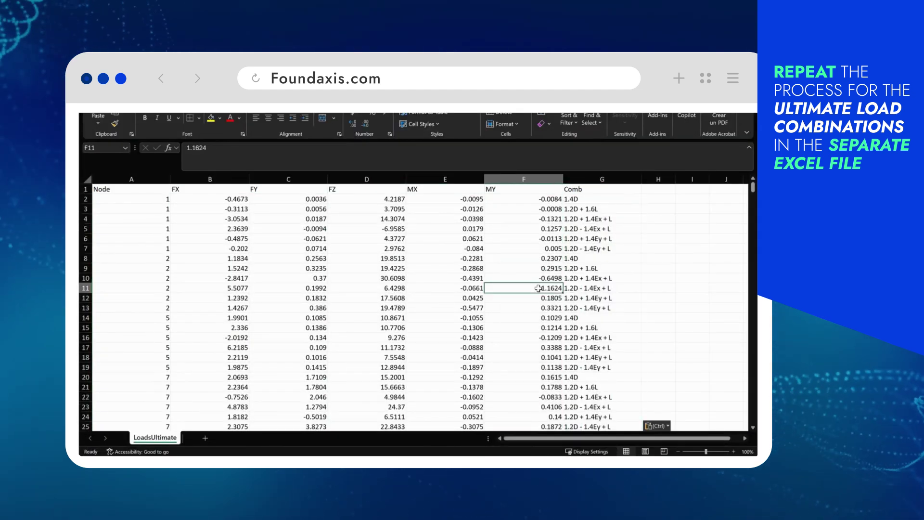
{"action": "key", "text": "ctrl+Down"}
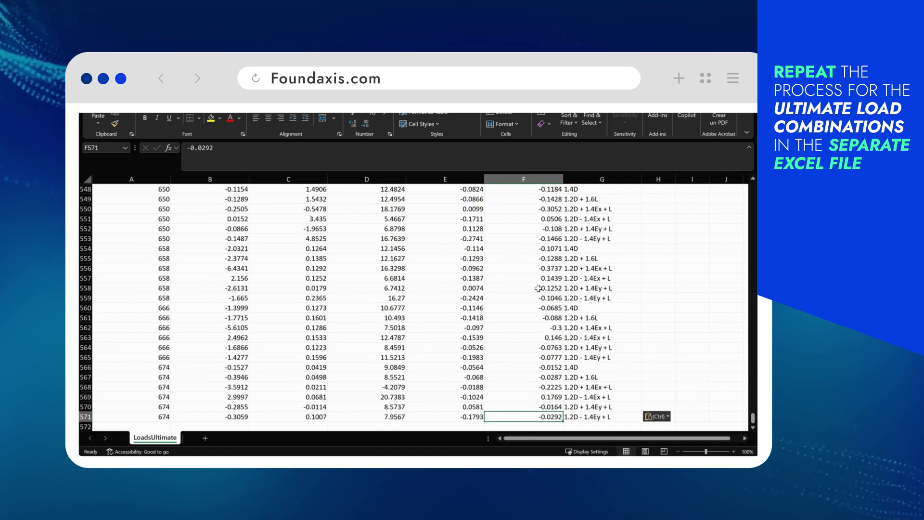
{"action": "scroll", "coordinate": [538, 288], "scroll_direction": "up", "scroll_amount": 20}
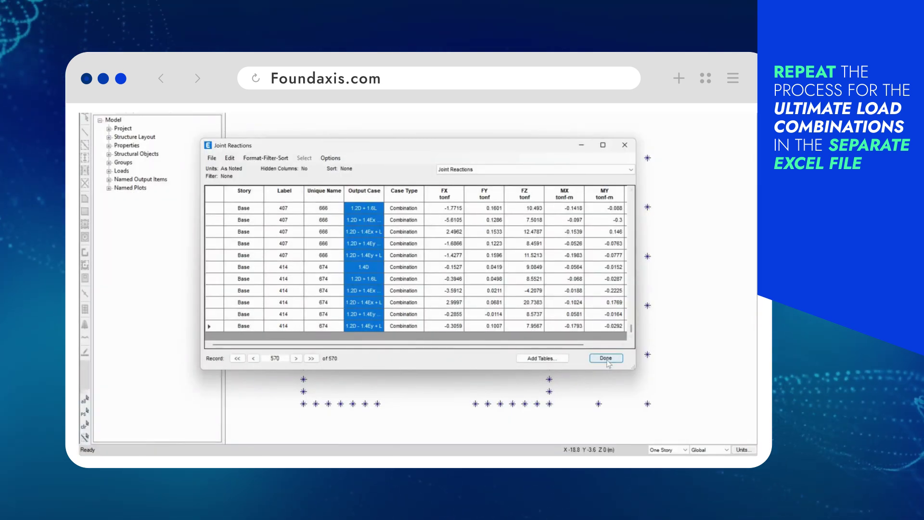
{"action": "left_click", "coordinate": [605, 358]}
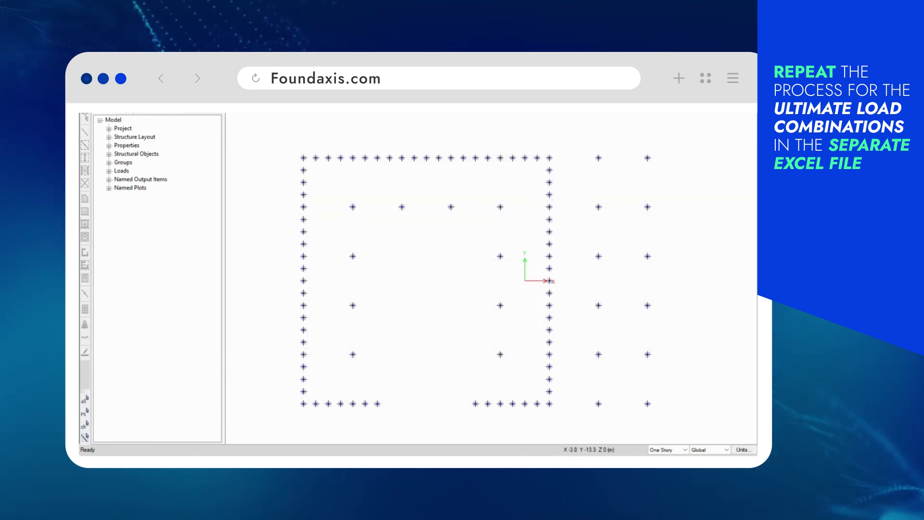
- Switch to Foundaxis, import LoadsUltimate.xlsx, LoadsService.xlsx and Coordinates.xlsx from the Downloads folder into the project setup, and continue to step 3
{"action": "left_click", "coordinate": [324, 464]}
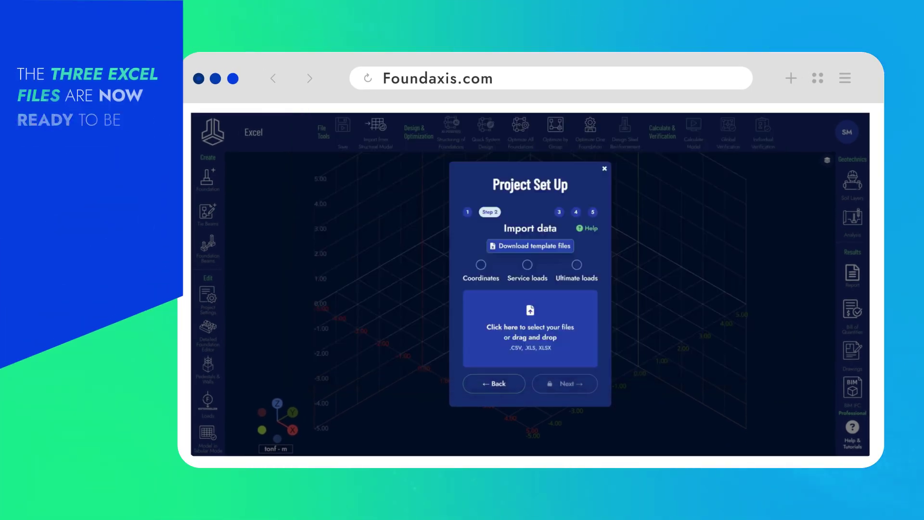
{"action": "left_click", "coordinate": [544, 329]}
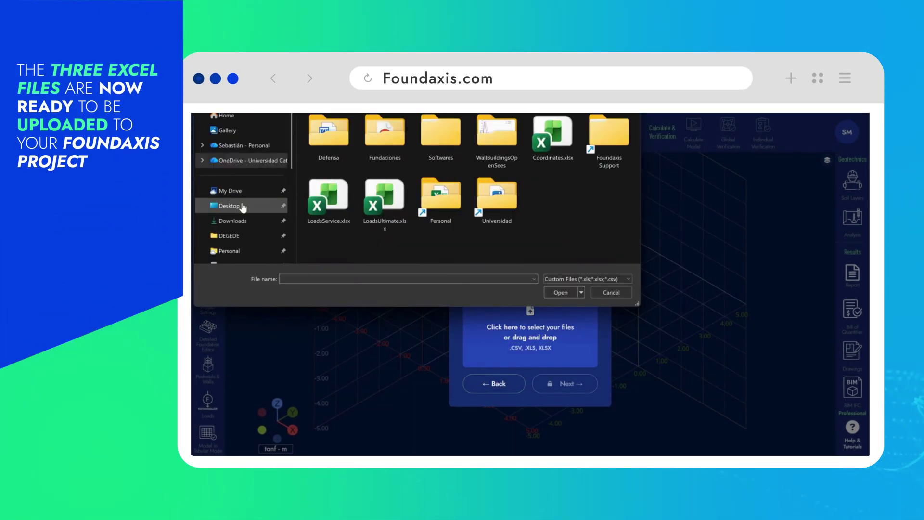
{"action": "left_click", "coordinate": [233, 220]}
{"action": "left_click_drag", "start_coordinate": [299, 172], "coordinate": [435, 151]}
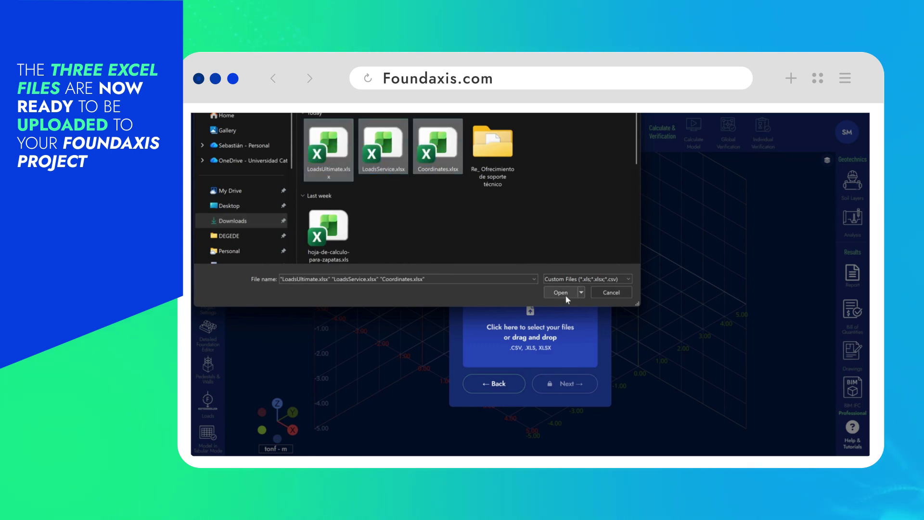
{"action": "left_click", "coordinate": [565, 294]}
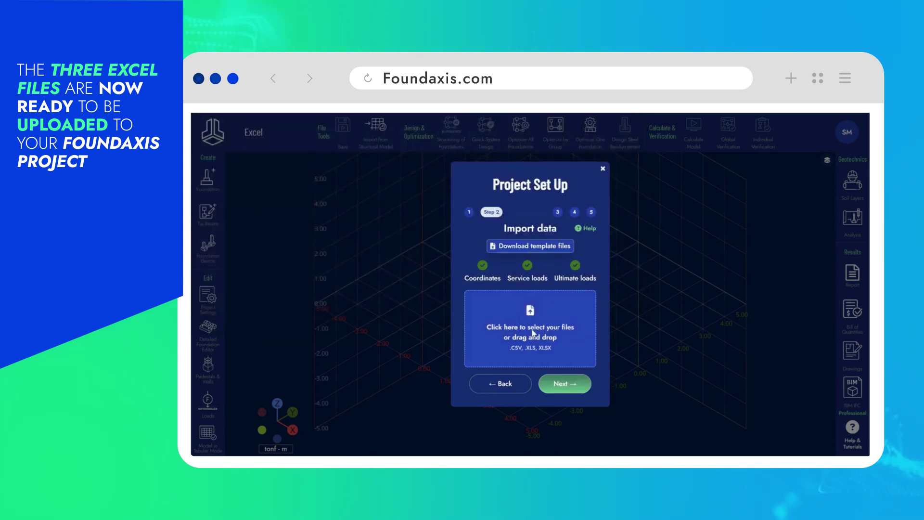
{"action": "left_click", "coordinate": [574, 386]}
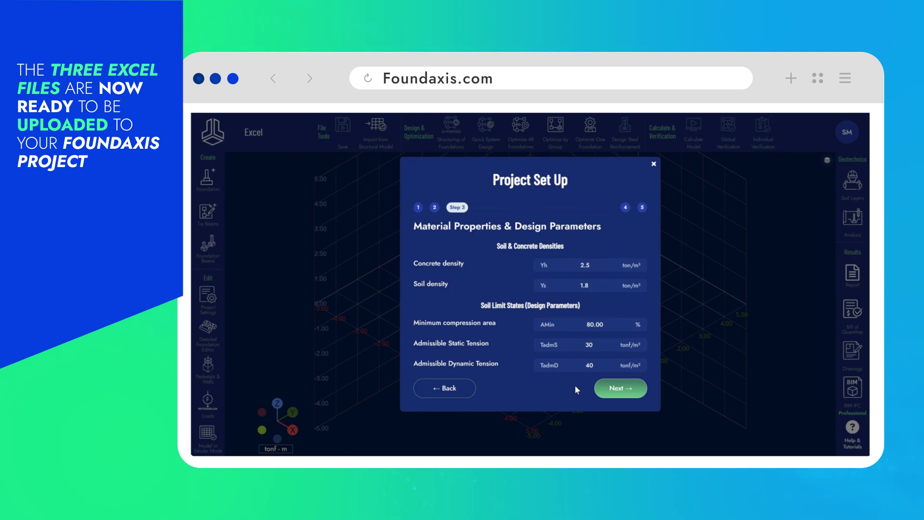
- Accept the default material, design and geometry parameters and complete the project setup with Reactions as the input forces type
{"action": "left_click", "coordinate": [613, 394]}
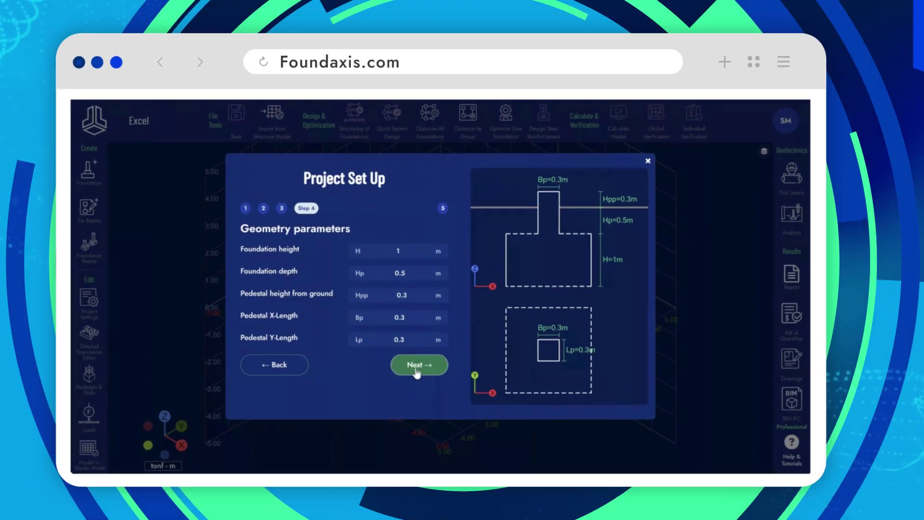
{"action": "left_click", "coordinate": [416, 369]}
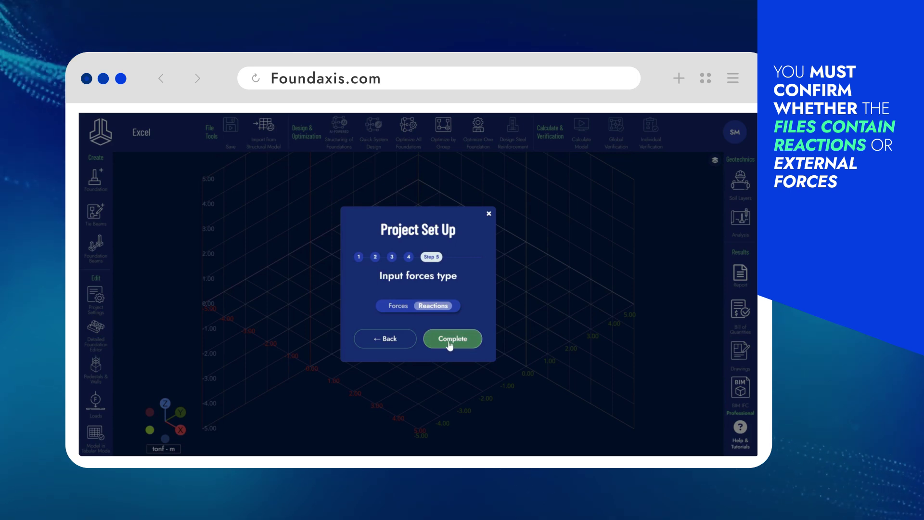
{"action": "left_click", "coordinate": [448, 340]}
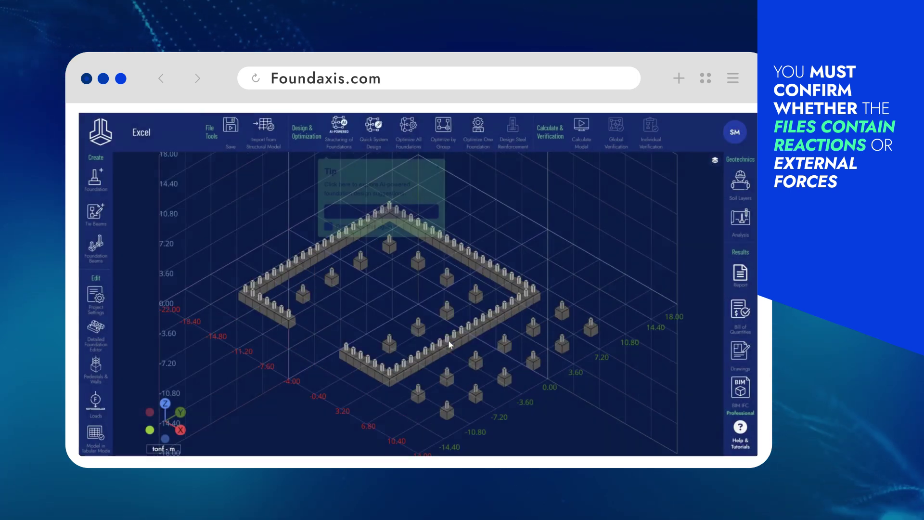
- Dismiss the tip over the imported foundations, inspect the model in 3D, and save the project
{"action": "left_click", "coordinate": [383, 210]}
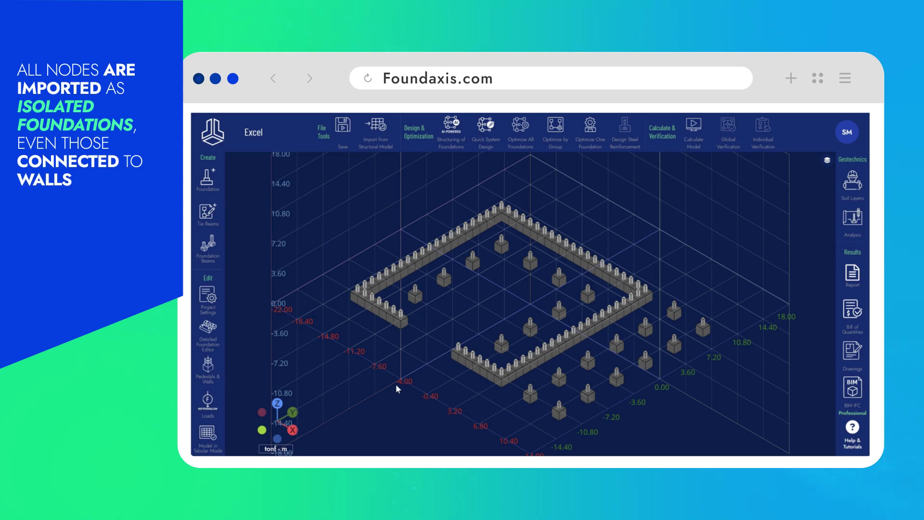
{"action": "mouse_move", "coordinate": [396, 384]}
{"action": "left_mouse_down"}
{"action": "mouse_move", "coordinate": [480, 390]}
{"action": "mouse_move", "coordinate": [408, 395]}
{"action": "left_mouse_up"}
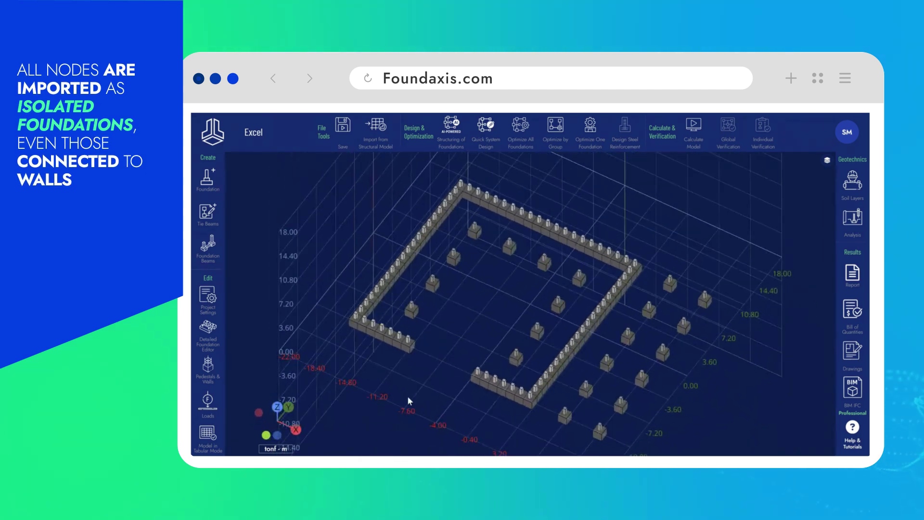
{"action": "left_click", "coordinate": [343, 126]}
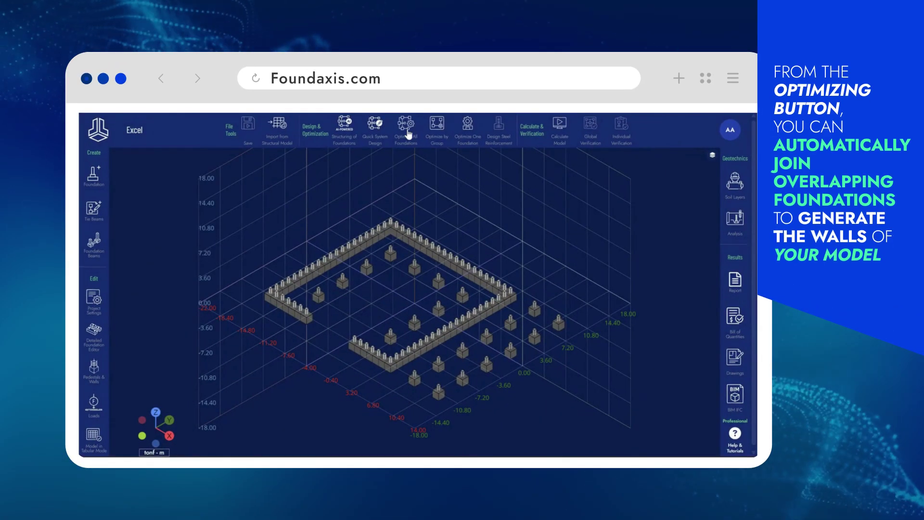
- Run the optimization of all foundations with isolated, strip and mat optimization disabled and only Join Foundations on Overlap enabled
{"action": "left_click", "coordinate": [407, 131]}
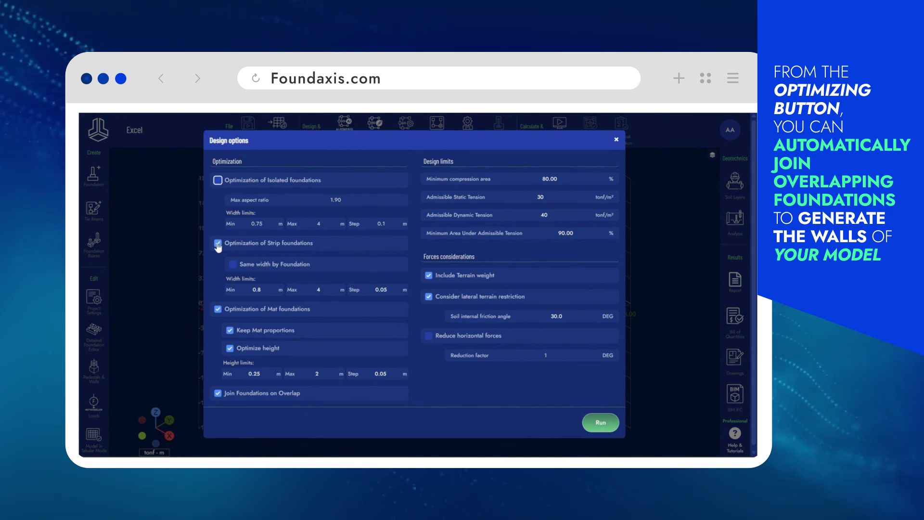
{"action": "left_click", "coordinate": [218, 309]}
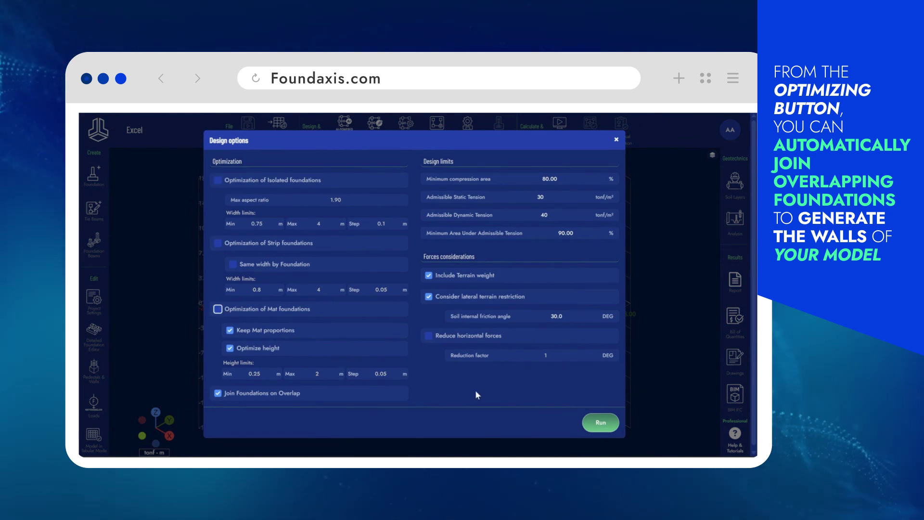
{"action": "left_click", "coordinate": [601, 424]}
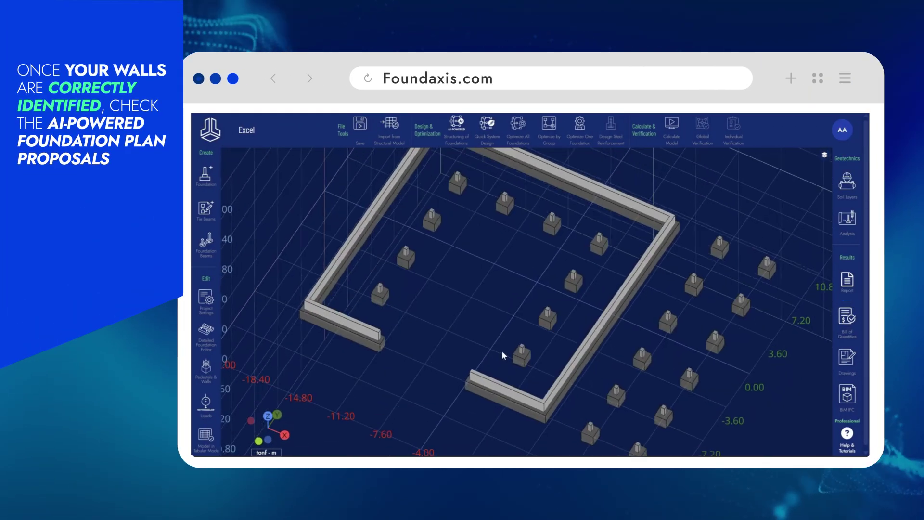
- Generate AI-powered structuring proposals, compare them with sensibility 5 for Proposal 2 and 2 for Proposal 4, and continue with Proposal 3
{"action": "left_click", "coordinate": [461, 129]}
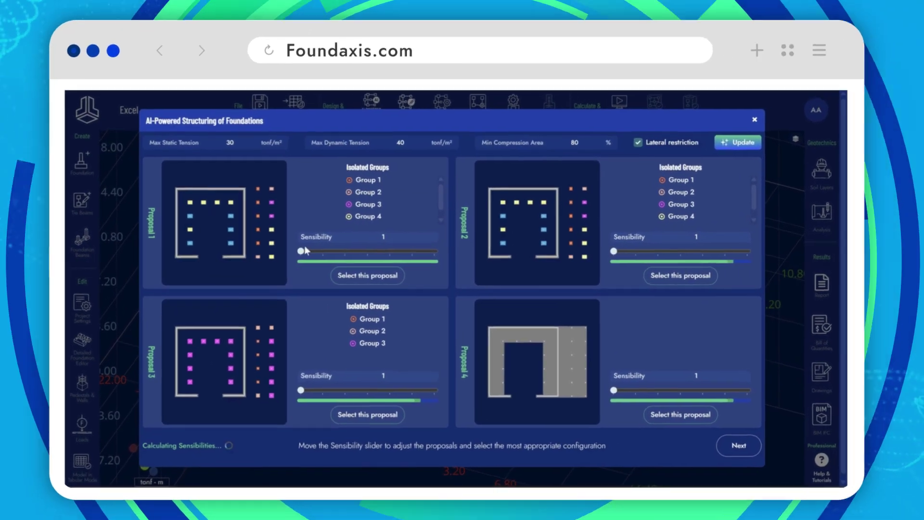
{"action": "left_click_drag", "start_coordinate": [301, 251], "coordinate": [271, 259]}
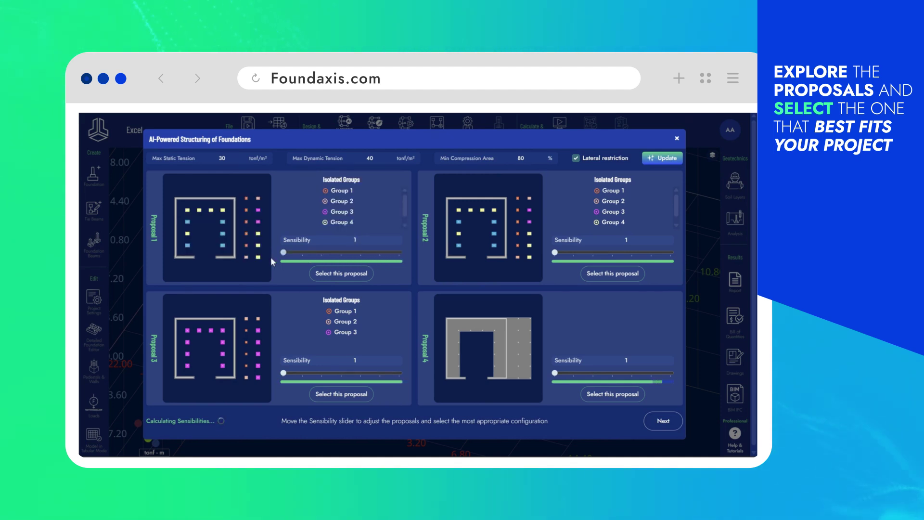
{"action": "left_click_drag", "start_coordinate": [562, 257], "coordinate": [632, 253]}
{"action": "left_click_drag", "start_coordinate": [556, 373], "coordinate": [580, 384]}
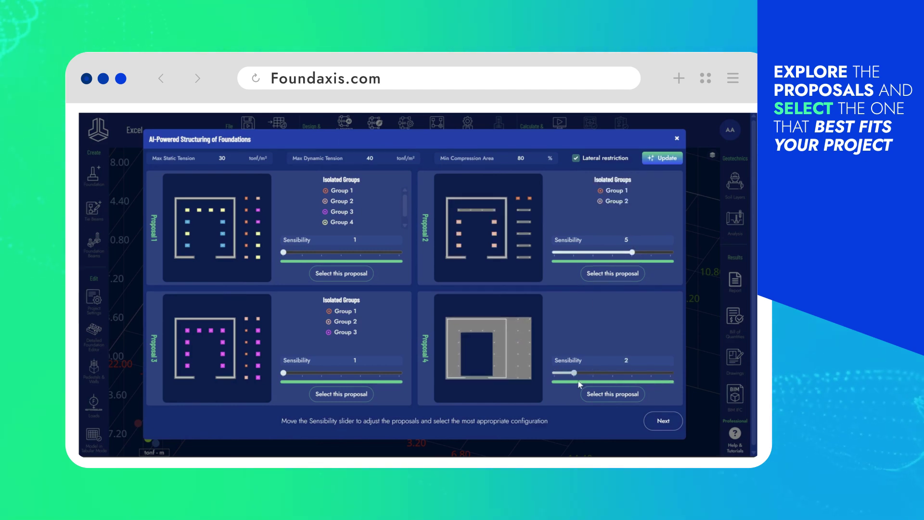
{"action": "left_click_drag", "start_coordinate": [314, 377], "coordinate": [248, 378]}
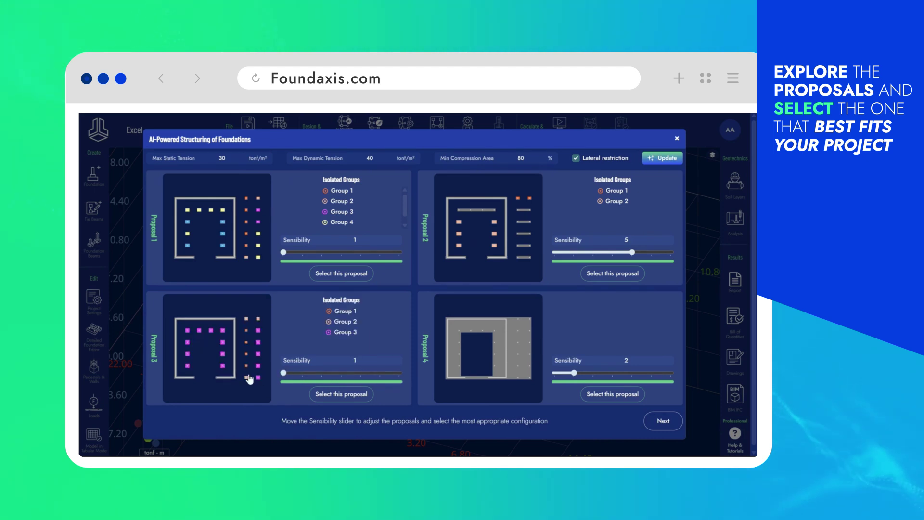
{"action": "left_click", "coordinate": [219, 369]}
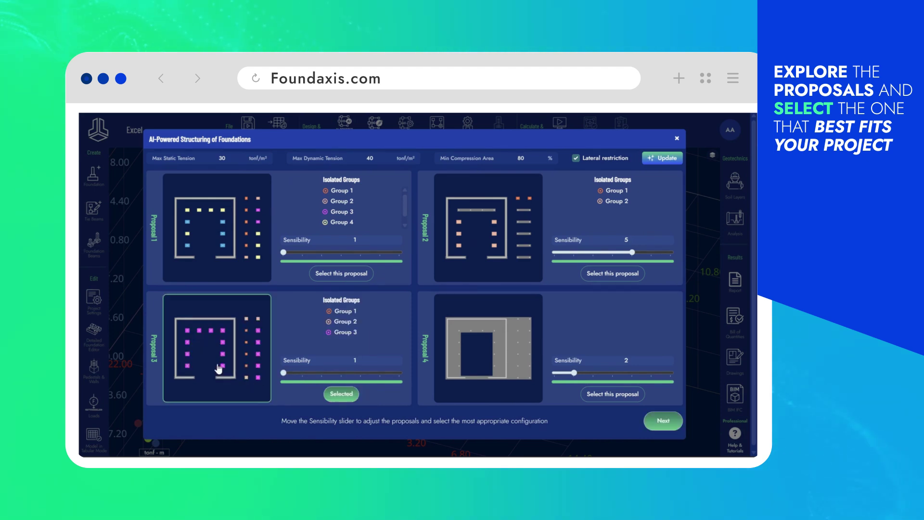
{"action": "left_click", "coordinate": [655, 425]}
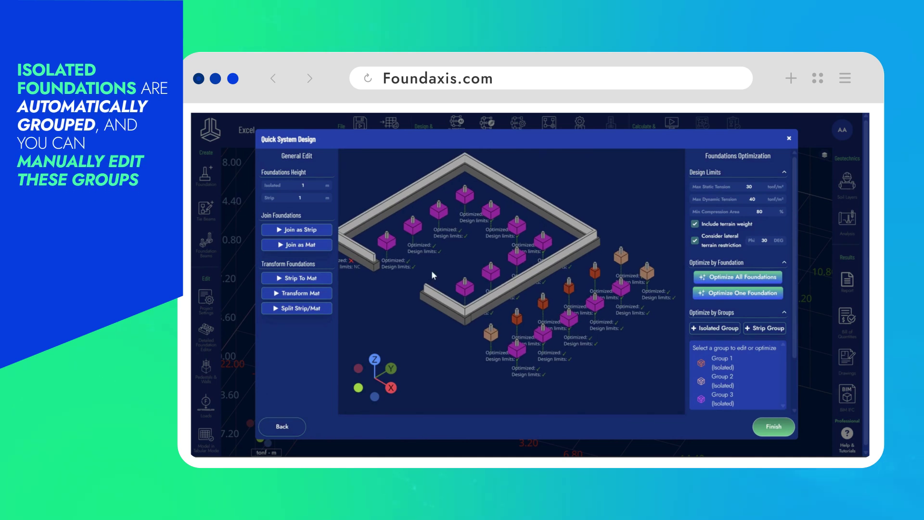
- Delete isolated foundation Group 2 in the Quick System Design
{"action": "middle_click_drag", "start_coordinate": [431, 270], "coordinate": [447, 290]}
{"action": "left_click", "coordinate": [726, 383]}
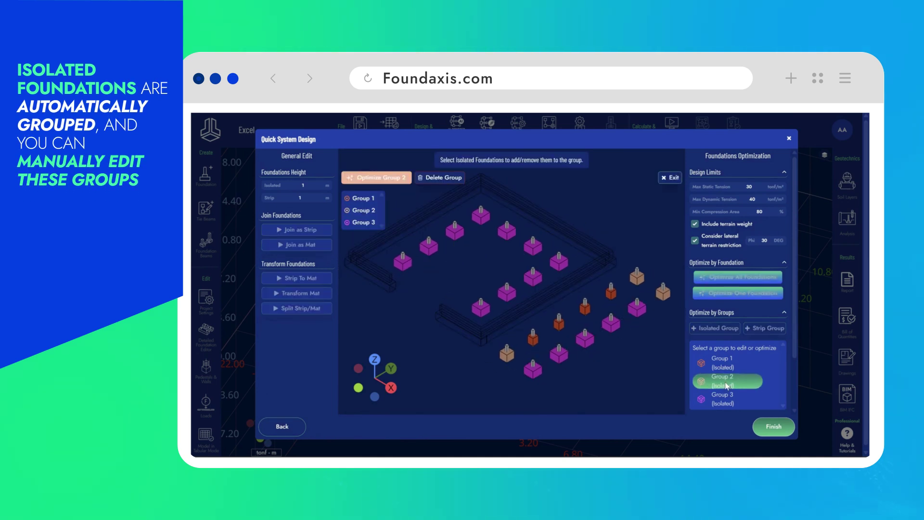
{"action": "left_click", "coordinate": [439, 179]}
{"action": "left_click_drag", "start_coordinate": [430, 349], "coordinate": [438, 362]}
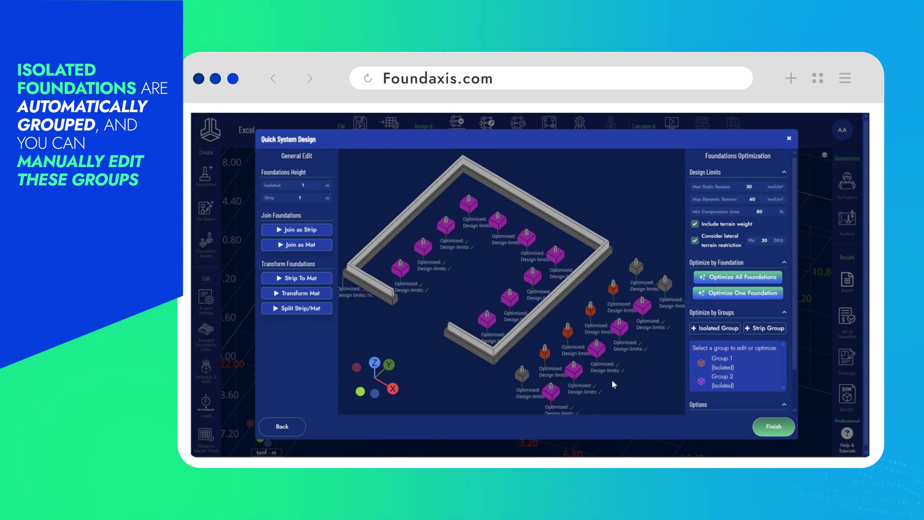
- Add the ungrouped corner foundation in the outermost row to the magenta isolated Group 2 and exit group editing
{"action": "left_click", "coordinate": [718, 382]}
{"action": "right_click_drag", "start_coordinate": [616, 361], "coordinate": [587, 359]}
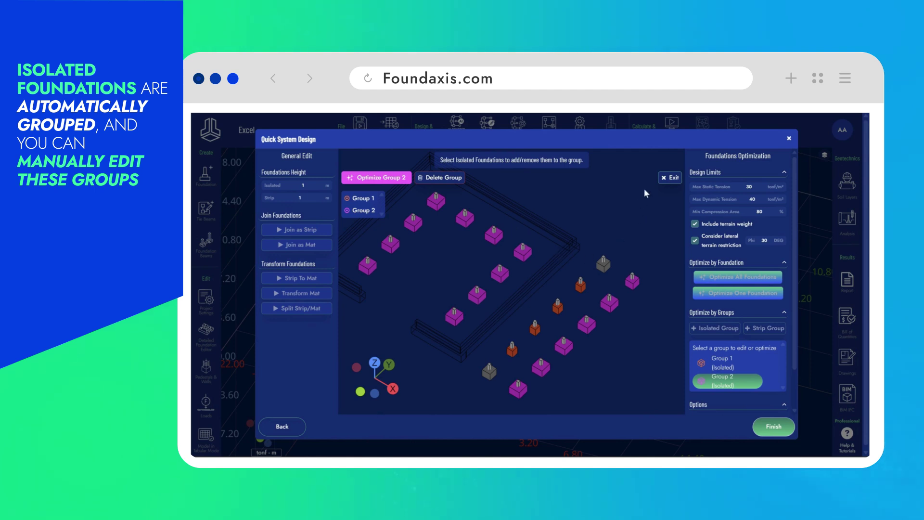
{"action": "left_click", "coordinate": [674, 177]}
- Add the two remaining ungrouped end foundations to isolated Group 1, optimize that group, and exit group editing
{"action": "left_click", "coordinate": [710, 365]}
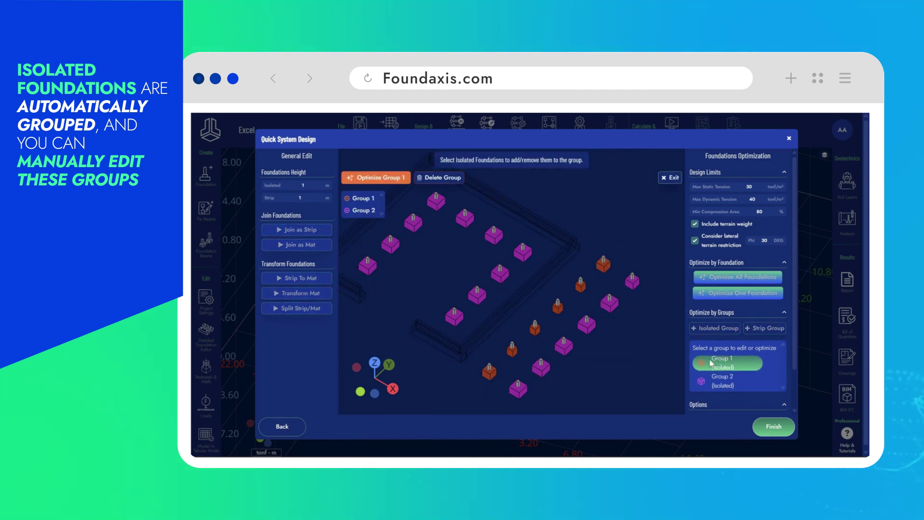
{"action": "left_click", "coordinate": [394, 181]}
{"action": "left_click", "coordinate": [561, 339]}
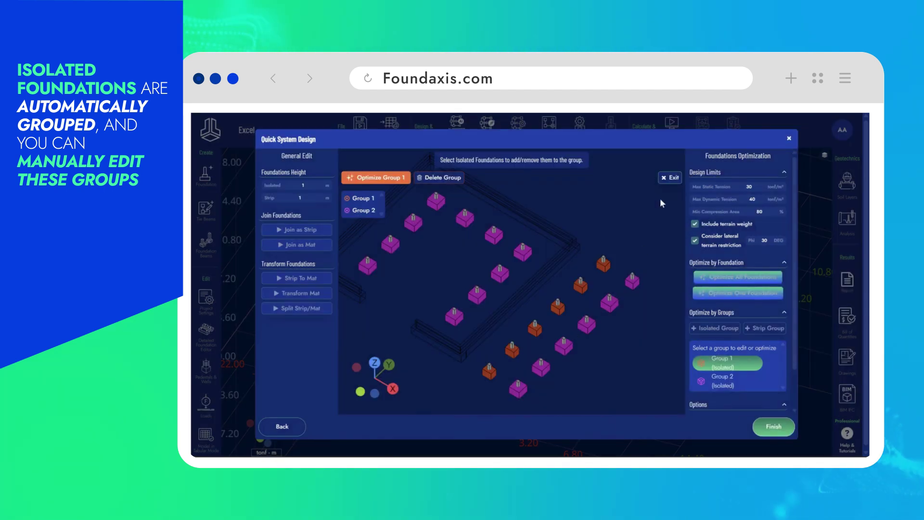
{"action": "left_click", "coordinate": [670, 177]}
- Optimize isolated Group 2 and exit group editing
{"action": "left_click", "coordinate": [717, 382]}
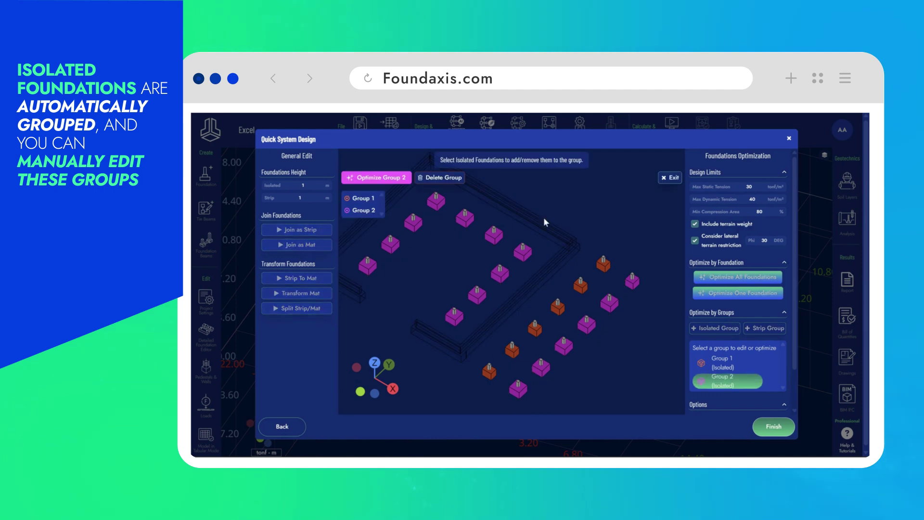
{"action": "left_click", "coordinate": [348, 182]}
{"action": "left_click", "coordinate": [557, 339]}
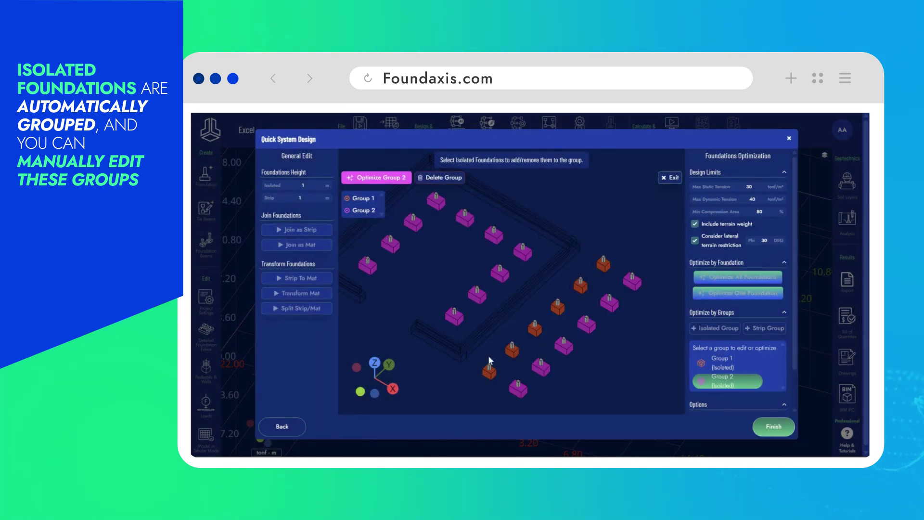
{"action": "left_click", "coordinate": [669, 177]}
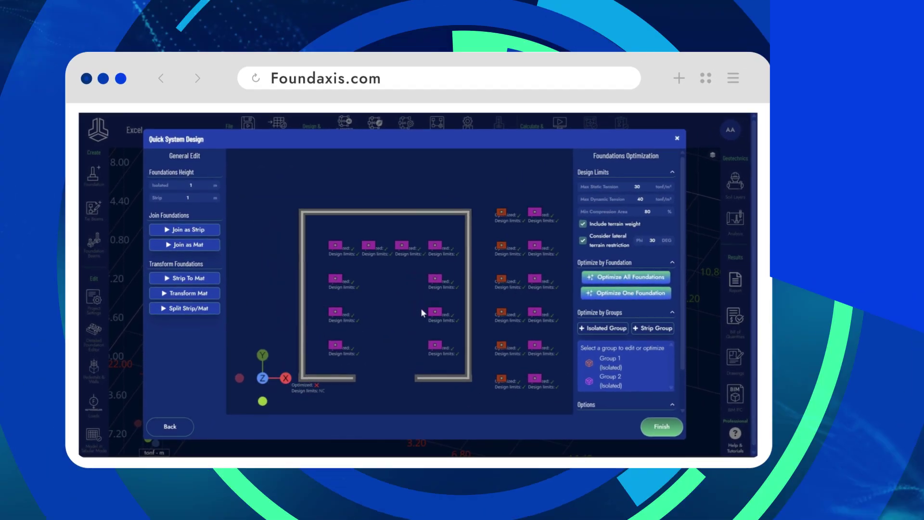
- Optimize all foundations including the wall strip, finish the Quick System Design, and close the completion message
{"action": "left_click", "coordinate": [618, 279]}
{"action": "left_click", "coordinate": [451, 343]}
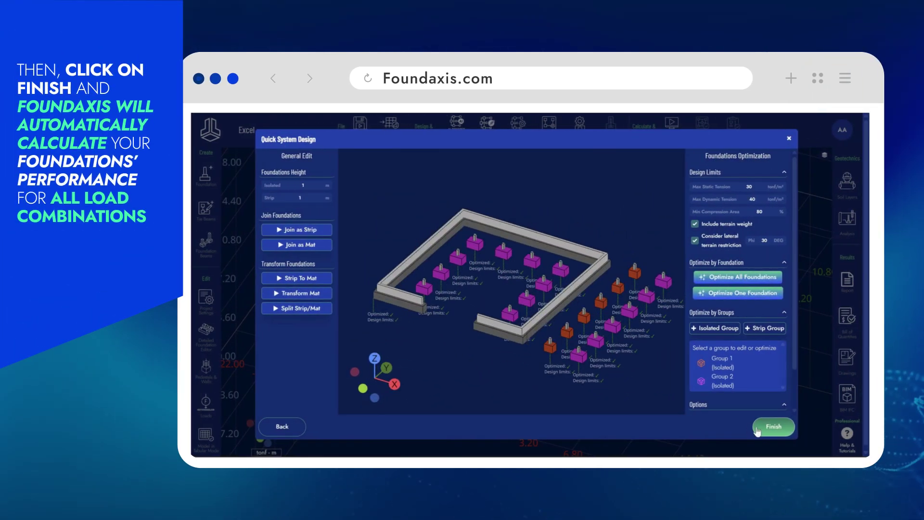
{"action": "left_click", "coordinate": [778, 430]}
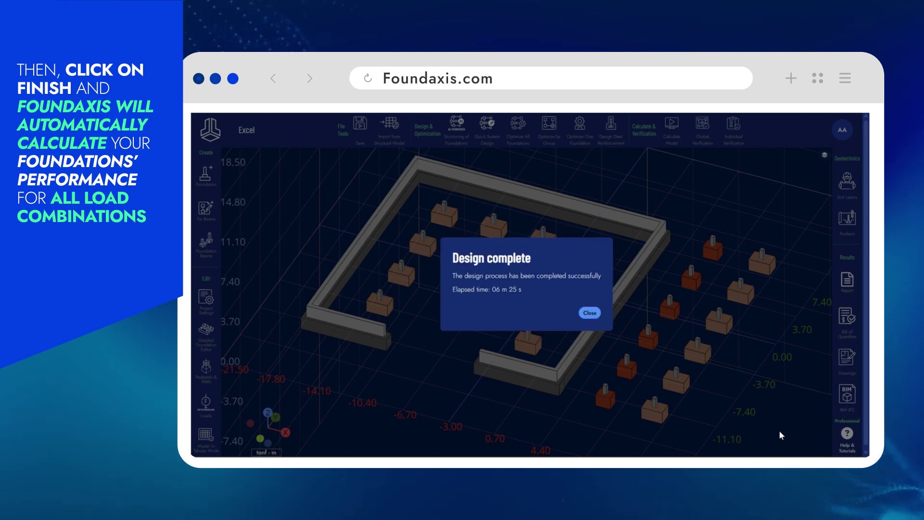
{"action": "left_click", "coordinate": [590, 313]}
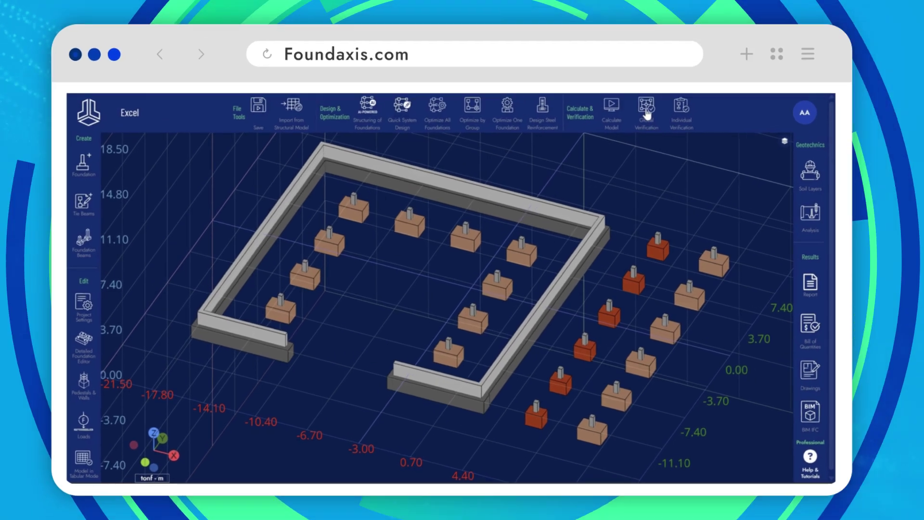
- Examine the bearing pressures in plan view with Global Verification for D + L and the D + 0.75L ± 0.75Ex and ± 0.75Ey combinations
{"action": "left_click", "coordinate": [702, 128]}
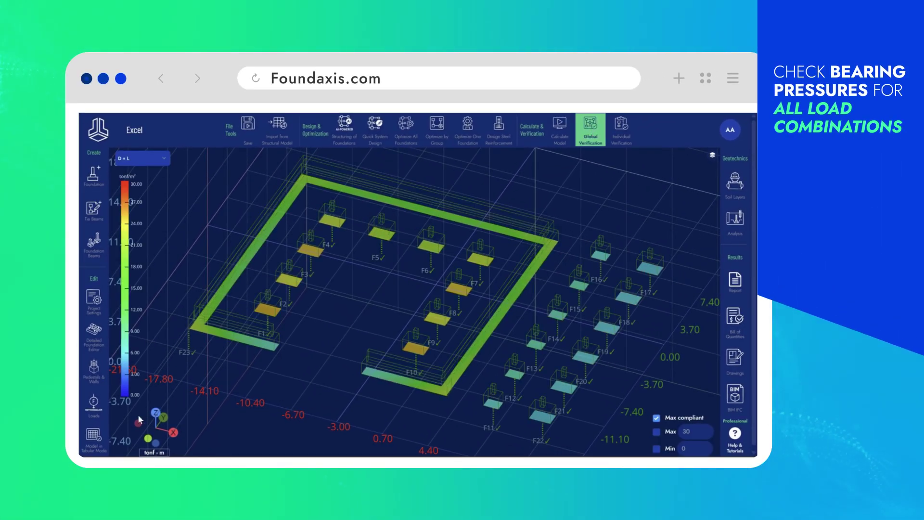
{"action": "left_click", "coordinate": [156, 414]}
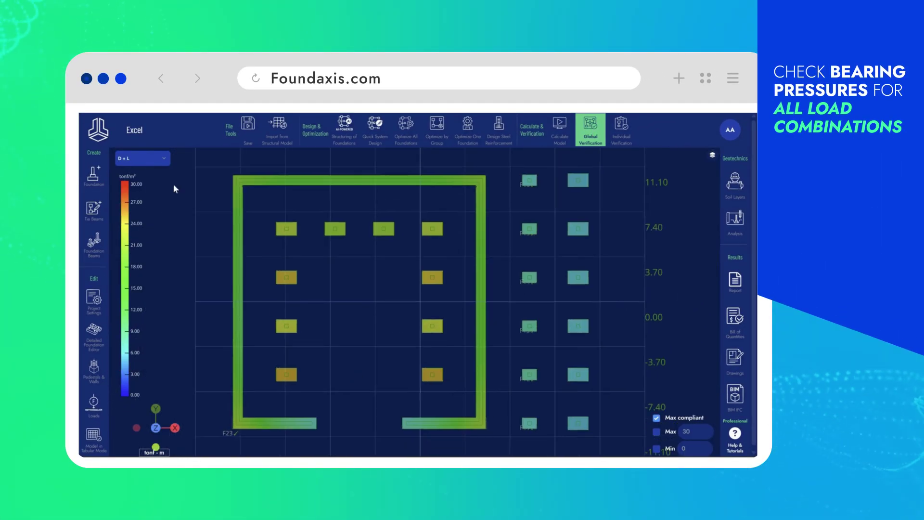
{"action": "left_click", "coordinate": [161, 160]}
{"action": "left_click", "coordinate": [155, 183]}
{"action": "left_click", "coordinate": [144, 158]}
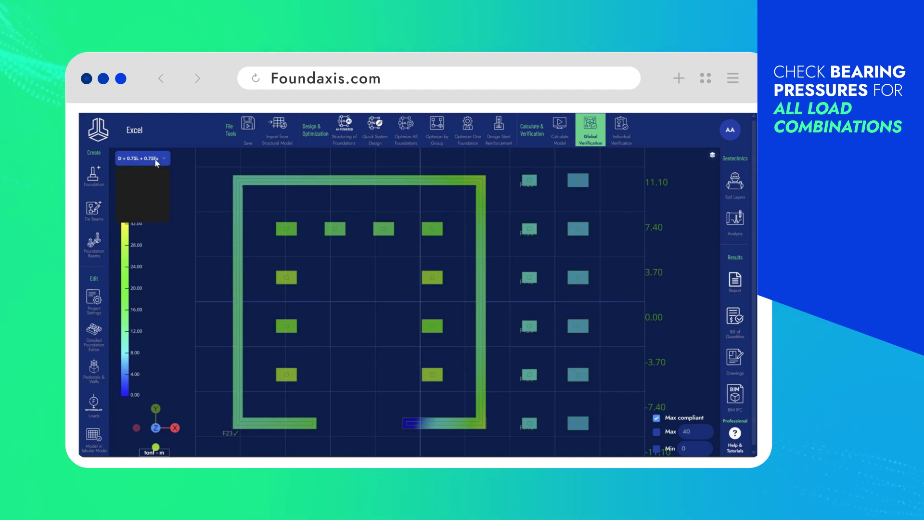
{"action": "left_click", "coordinate": [148, 195]}
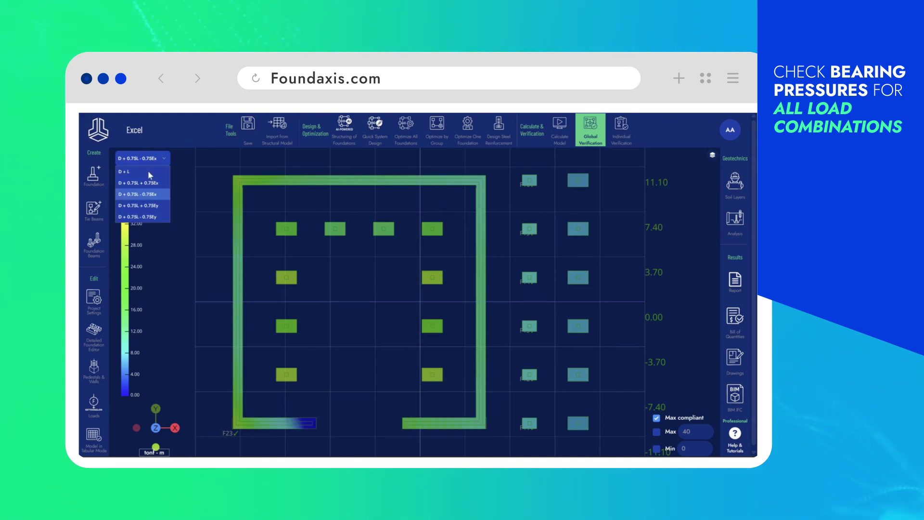
{"action": "left_click", "coordinate": [144, 217]}
{"action": "left_click", "coordinate": [153, 159]}
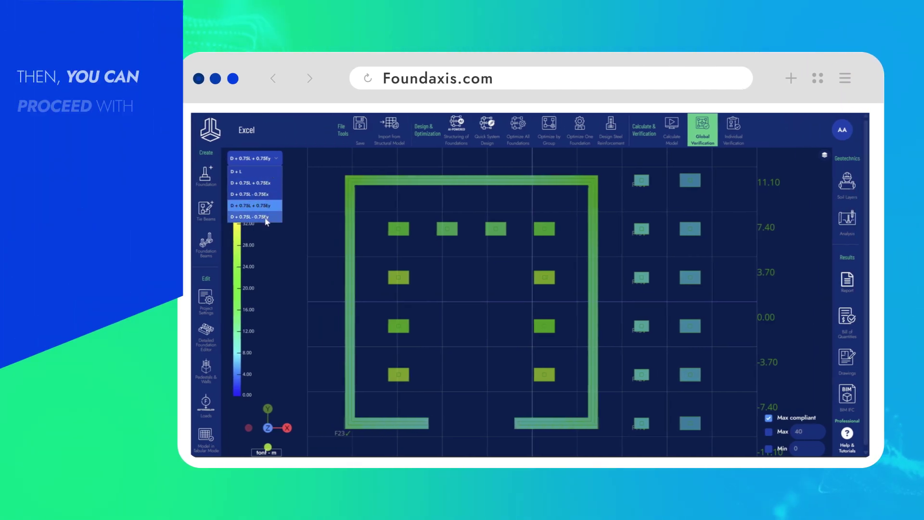
{"action": "left_click", "coordinate": [152, 217]}
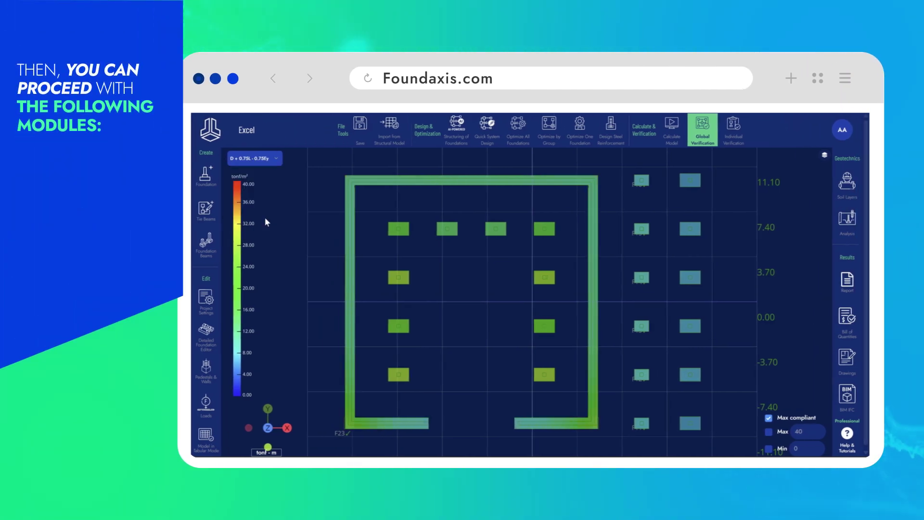
- Close the Global Verification and save the project
{"action": "left_click", "coordinate": [705, 130]}
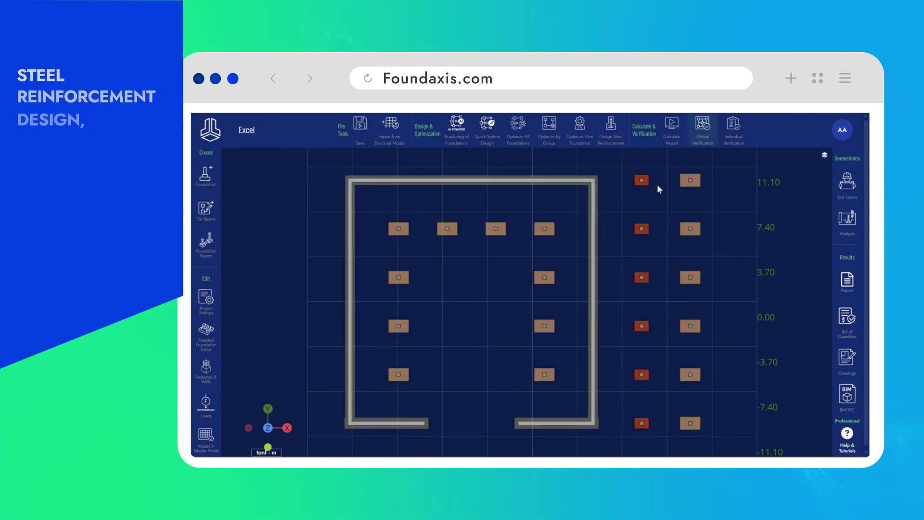
{"action": "left_click", "coordinate": [361, 131]}
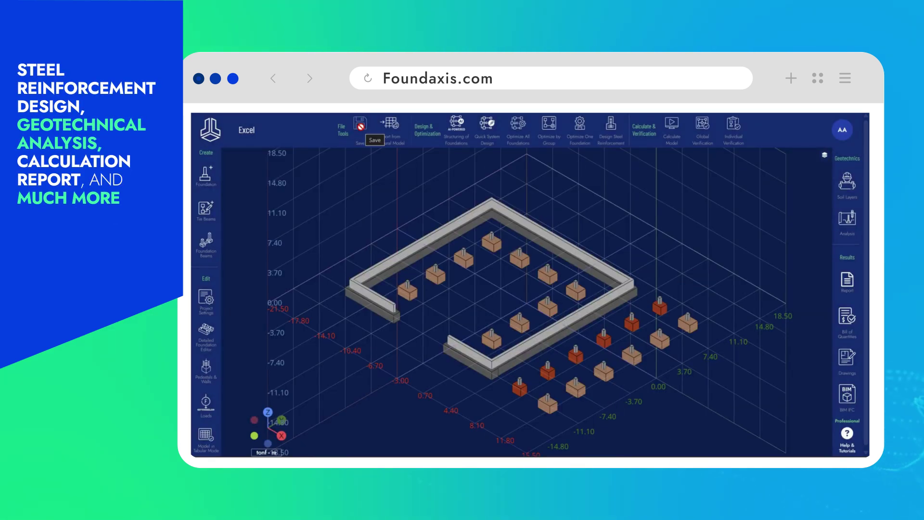